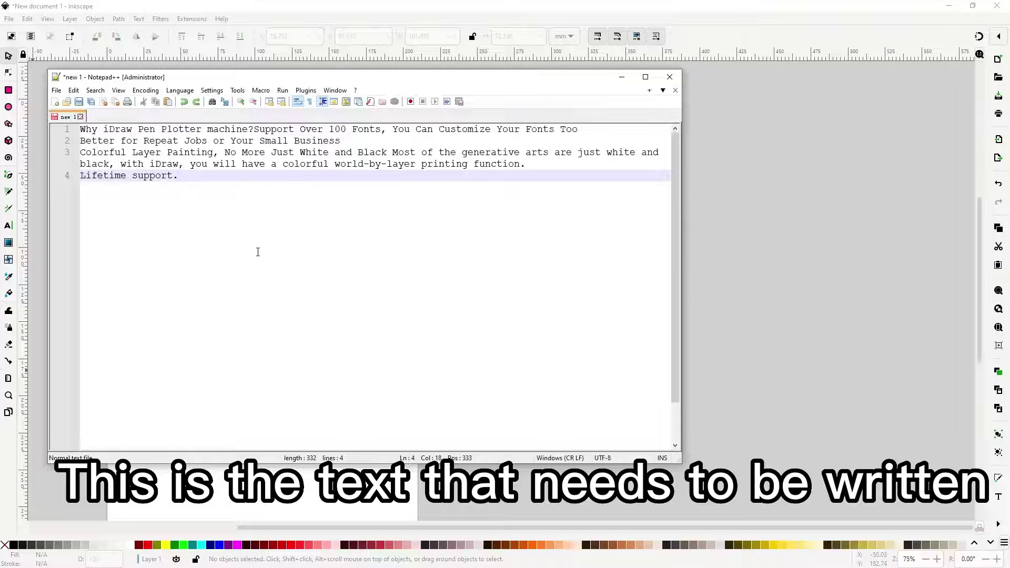
- Break the paragraph onto new lines after 'machine?', 'Most' and 'iDraw,'
{"action": "left_click", "coordinate": [253, 129]}
{"action": "key", "text": "Return"}
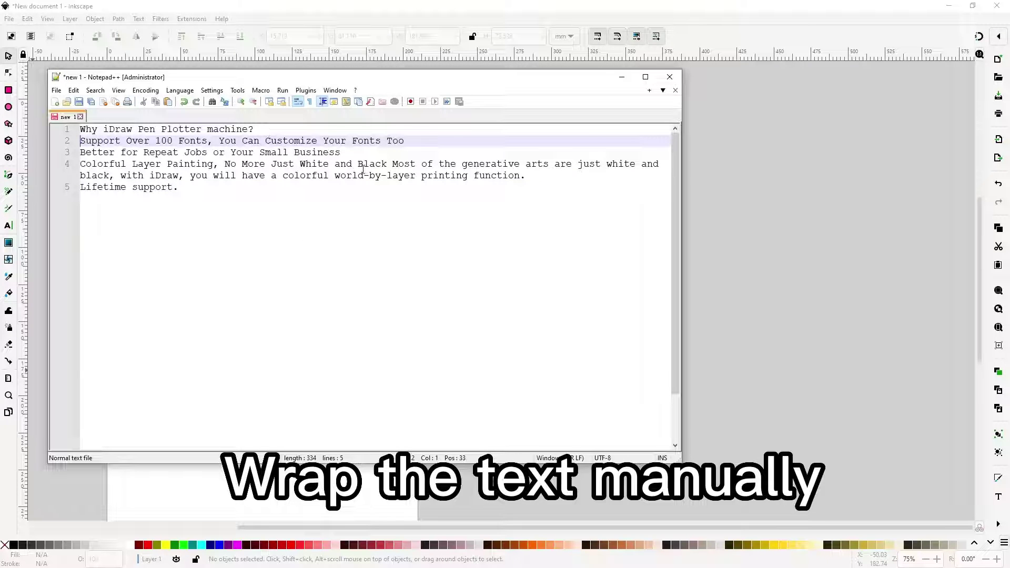
{"action": "left_click", "coordinate": [414, 164]}
{"action": "key", "text": "Return"}
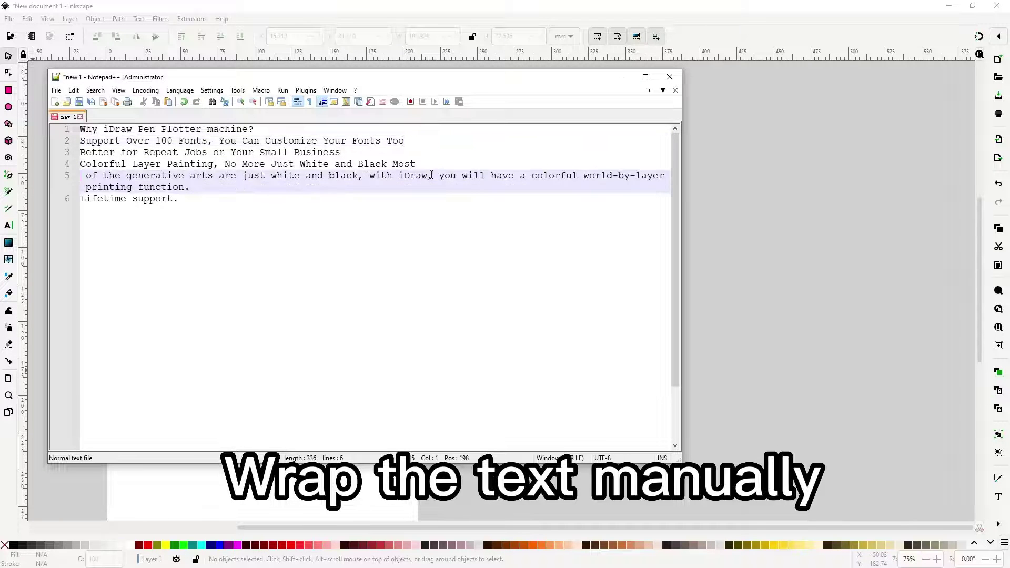
{"action": "left_click", "coordinate": [441, 175]}
{"action": "key", "text": "Return"}
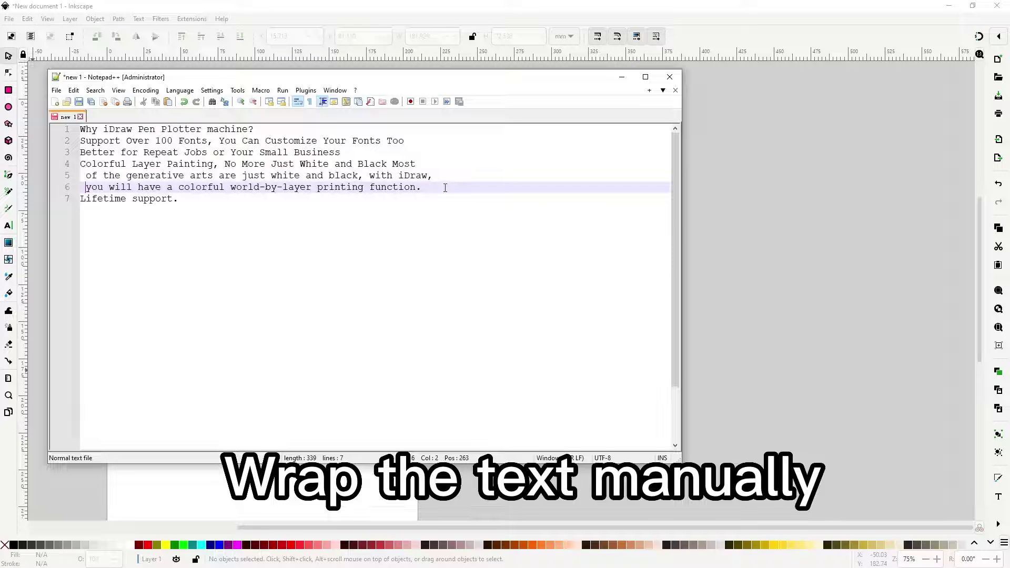
- Remove the leading spaces from lines 5 and 6
{"action": "left_click", "coordinate": [88, 174]}
{"action": "key", "text": "BackSpace"}
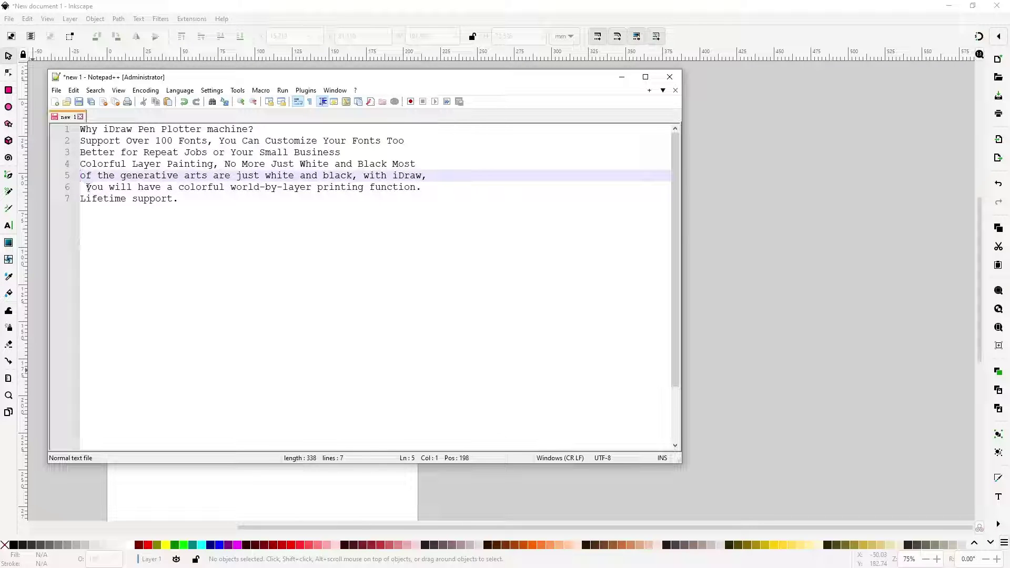
{"action": "left_click", "coordinate": [88, 187]}
{"action": "key", "text": "BackSpace"}
- Select all seven lines and copy them
{"action": "left_click", "coordinate": [233, 251]}
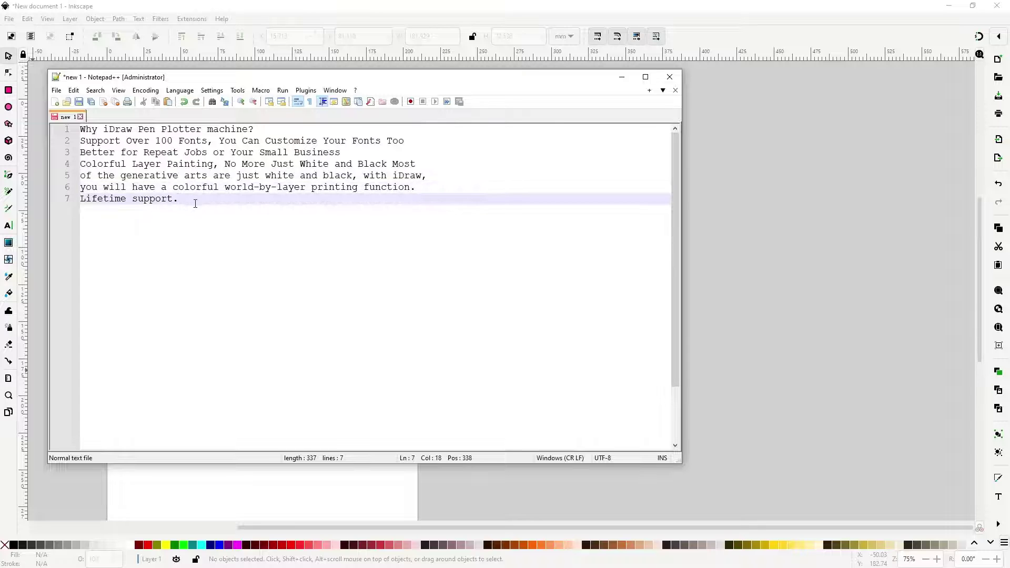
{"action": "left_click_drag", "start_coordinate": [195, 204], "coordinate": [80, 129]}
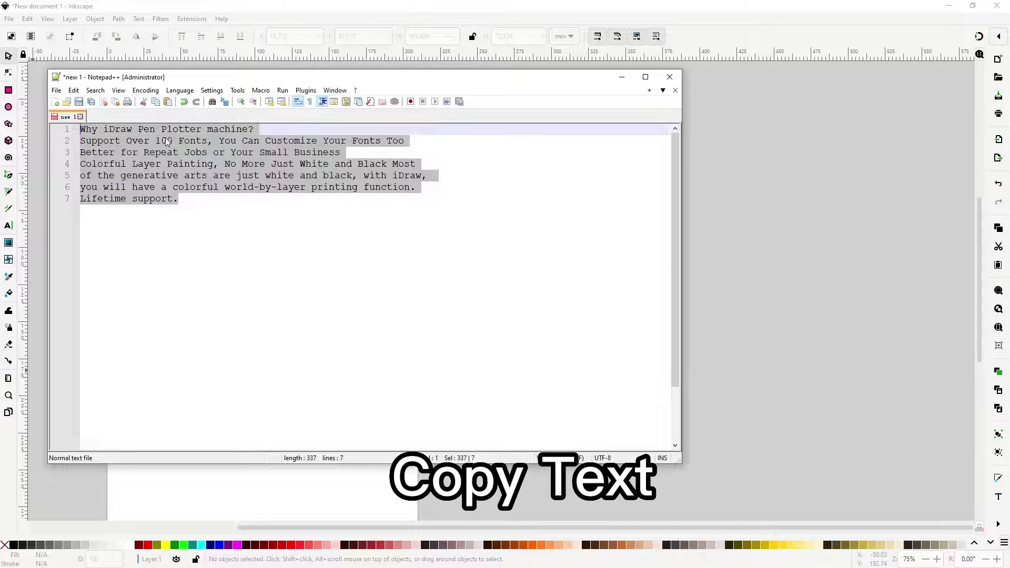
{"action": "right_click", "coordinate": [166, 138]}
{"action": "left_click", "coordinate": [204, 158]}
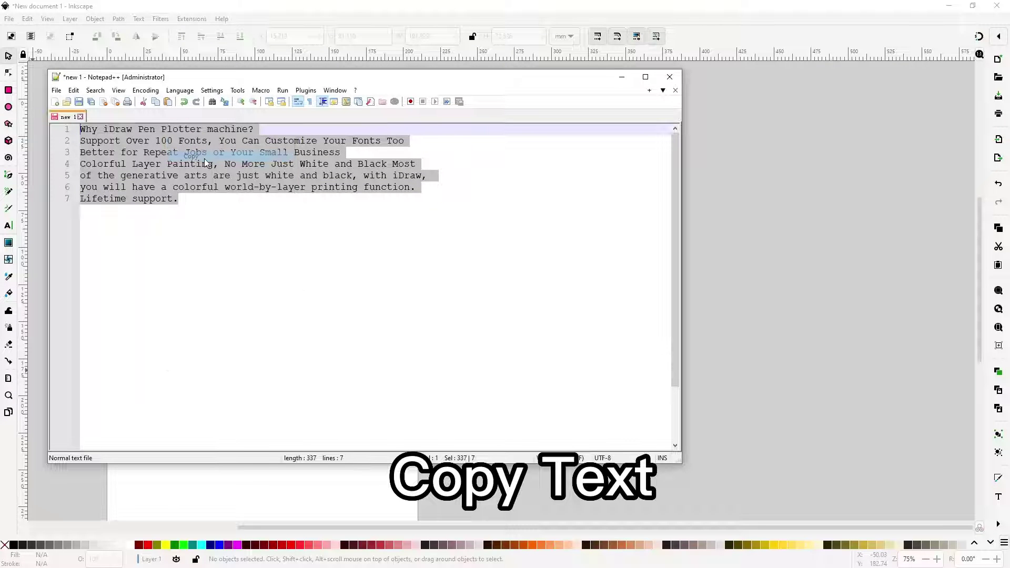
- Paste the seven lines as a magenta Alibaba PuHuiTi size-10 text block beneath the title
{"action": "left_click", "coordinate": [621, 79]}
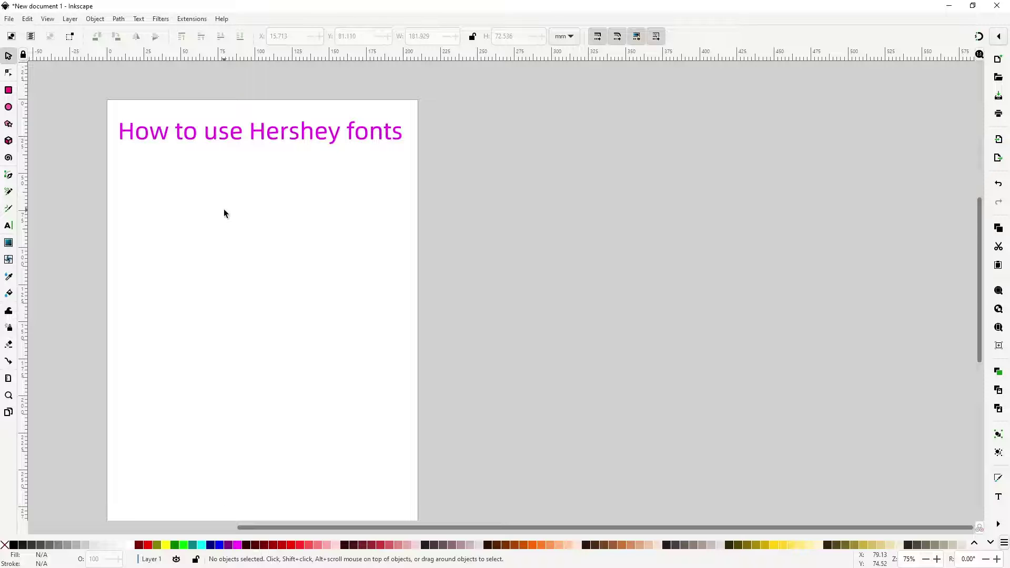
{"action": "left_click", "coordinate": [8, 225]}
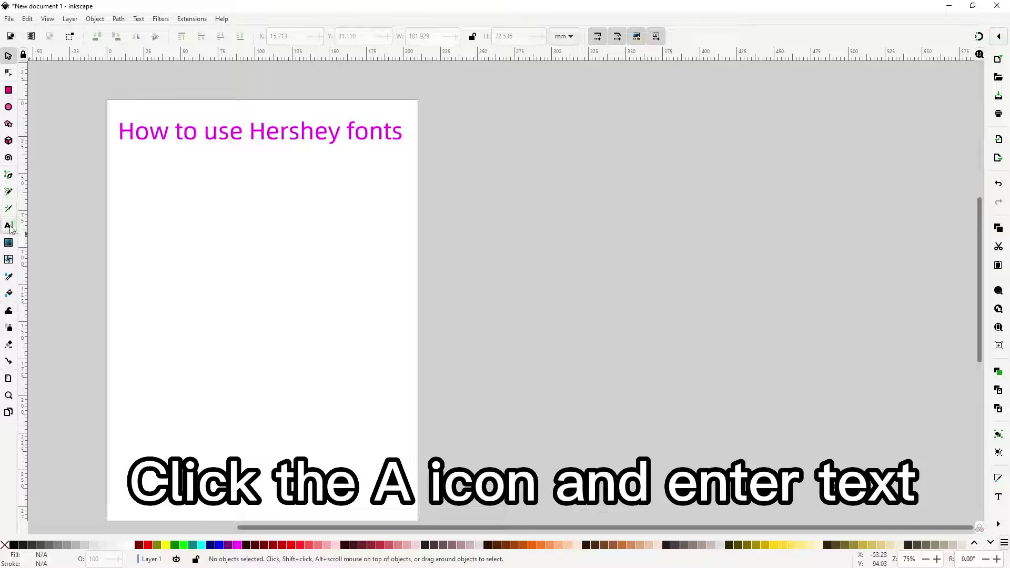
{"action": "left_click", "coordinate": [131, 213]}
{"action": "right_click", "coordinate": [132, 214]}
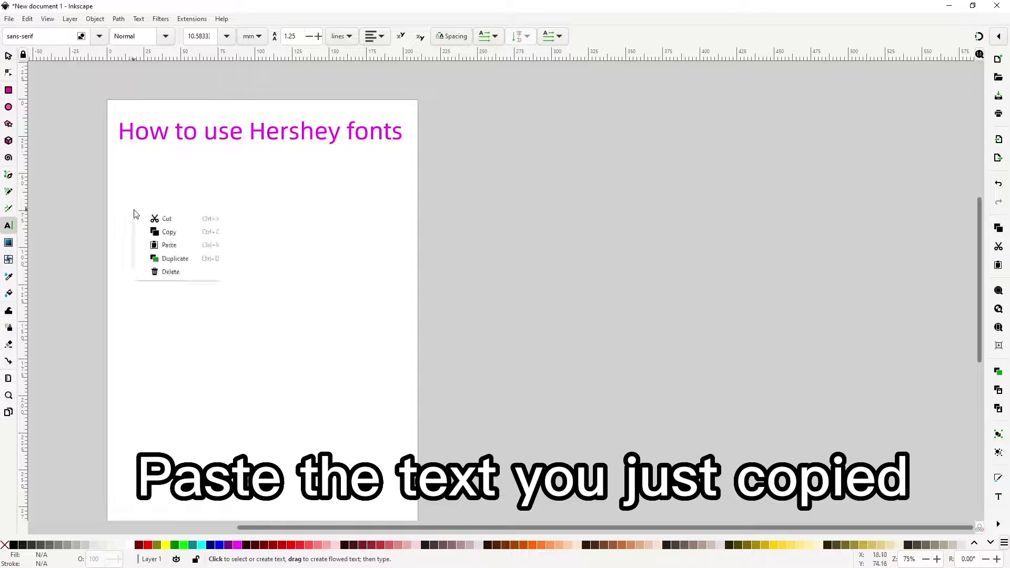
{"action": "left_click", "coordinate": [175, 243]}
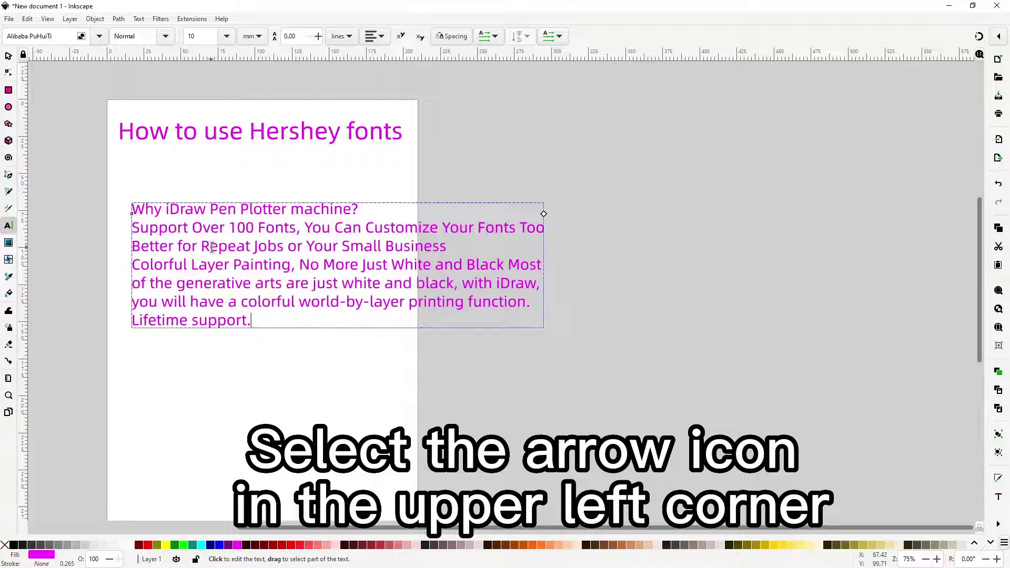
- Scale the paragraph down to about 179 × 73 mm, move it up under the title, and select it
{"action": "left_click", "coordinate": [9, 56]}
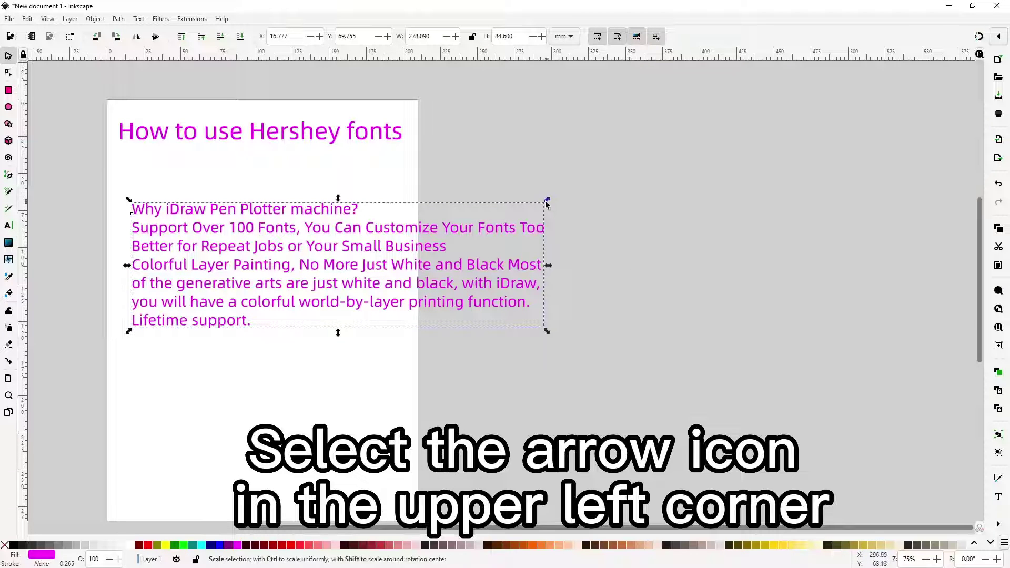
{"action": "left_click_drag", "start_coordinate": [548, 200], "coordinate": [400, 220]}
{"action": "scroll", "coordinate": [244, 237], "scroll_direction": "down", "scroll_amount": 2}
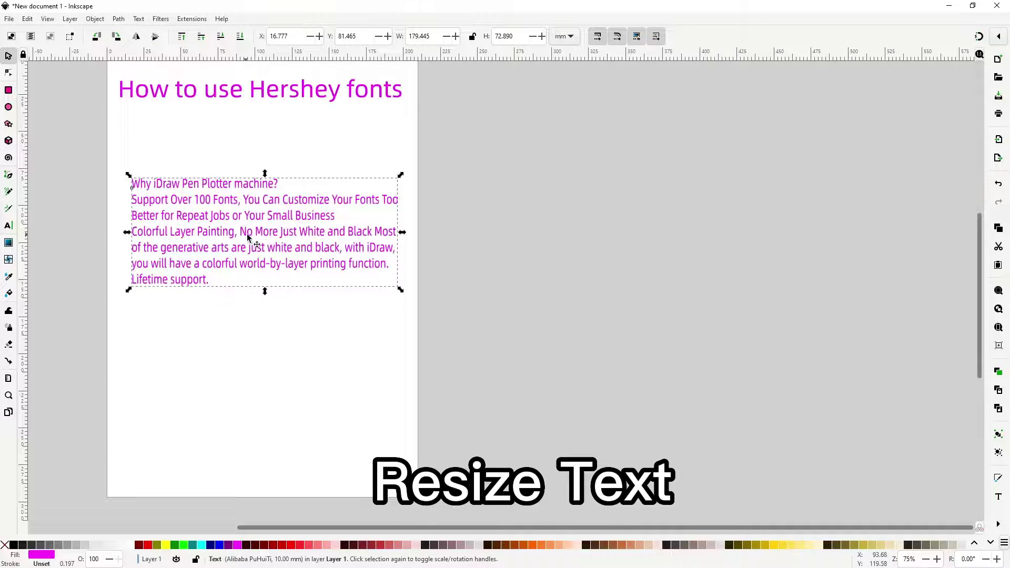
{"action": "scroll", "coordinate": [244, 237], "scroll_direction": "up", "scroll_amount": 2}
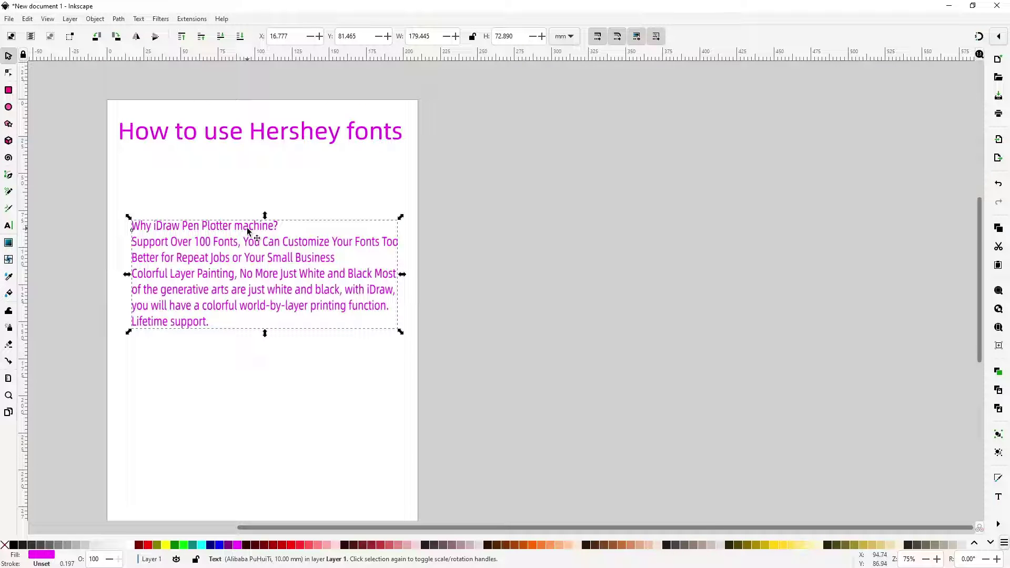
{"action": "left_click_drag", "start_coordinate": [248, 225], "coordinate": [248, 213]}
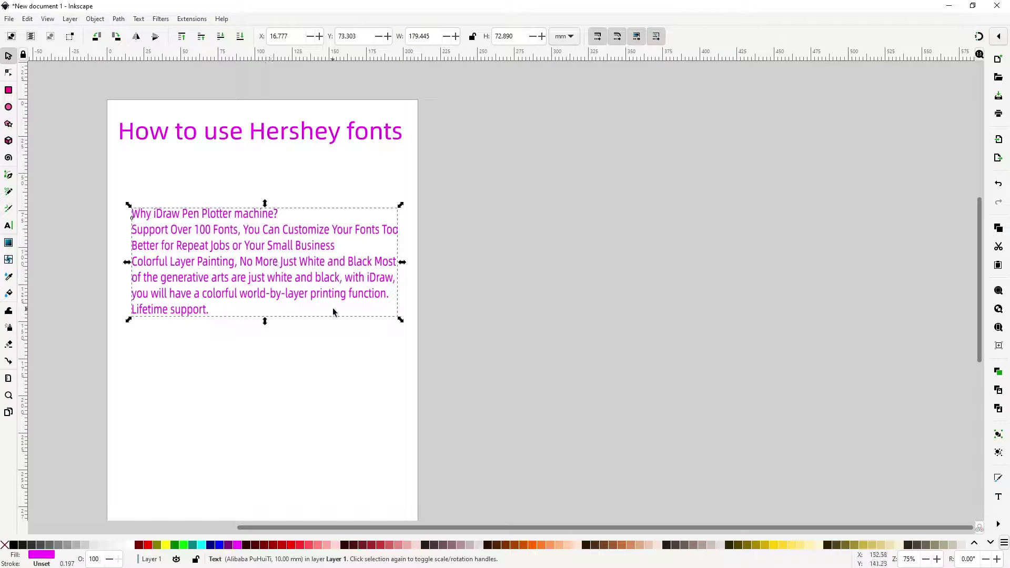
{"action": "left_click", "coordinate": [276, 376]}
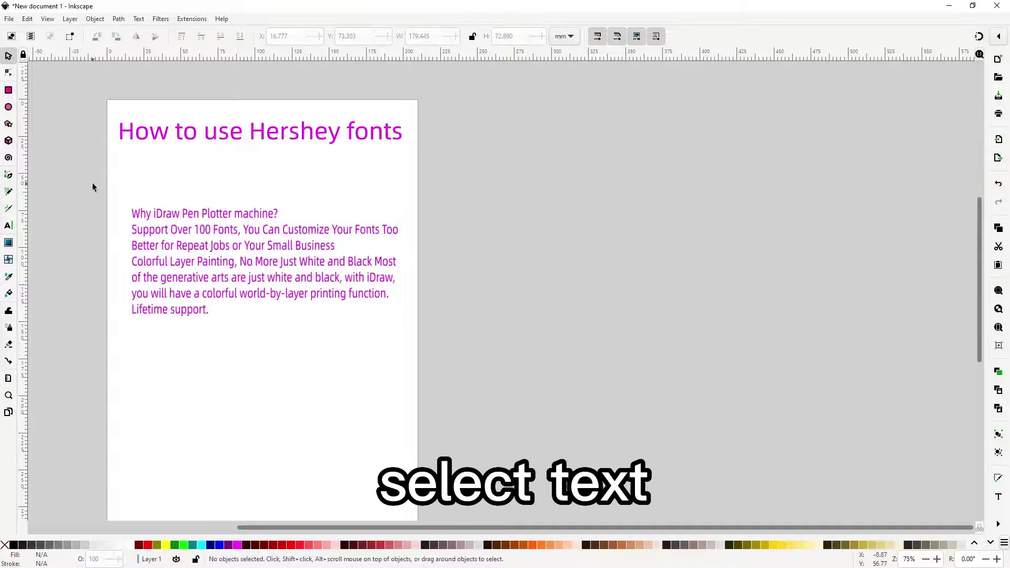
{"action": "left_click_drag", "start_coordinate": [83, 176], "coordinate": [485, 352]}
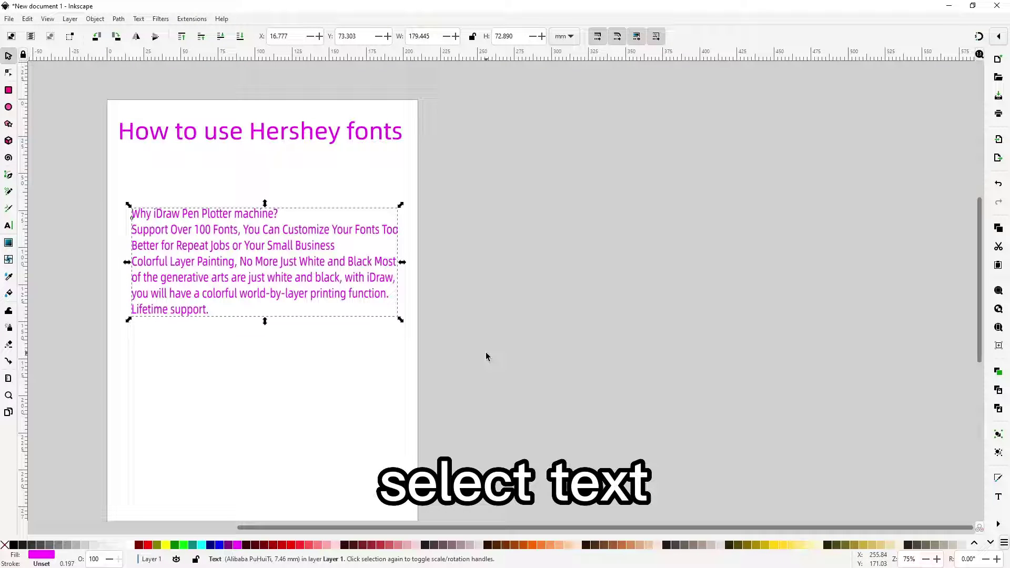
- Launch Extensions > iDraw Utilities > Hershey Text for the selected paragraph
{"action": "left_click", "coordinate": [190, 19]}
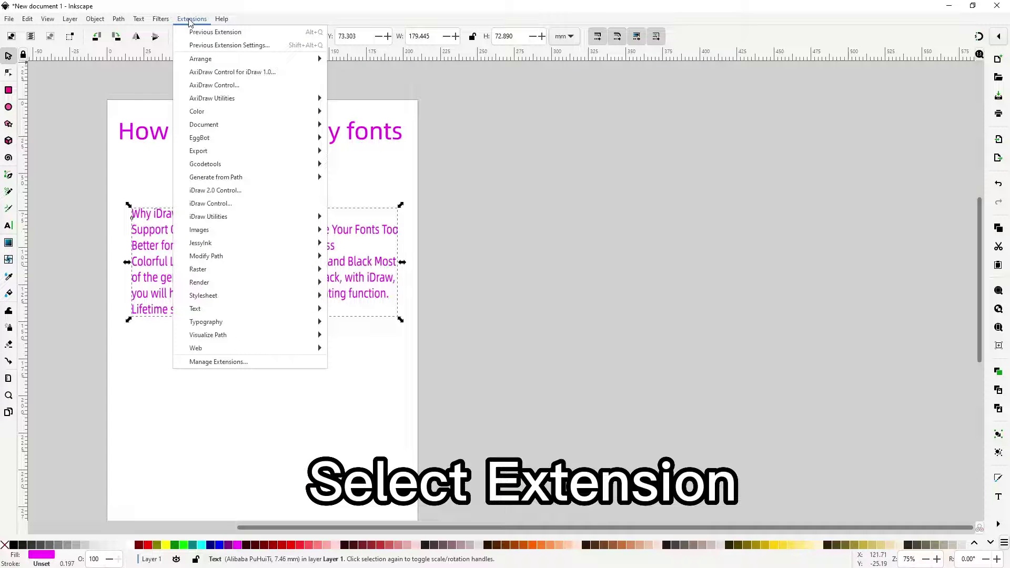
{"action": "mouse_move", "coordinate": [229, 216]}
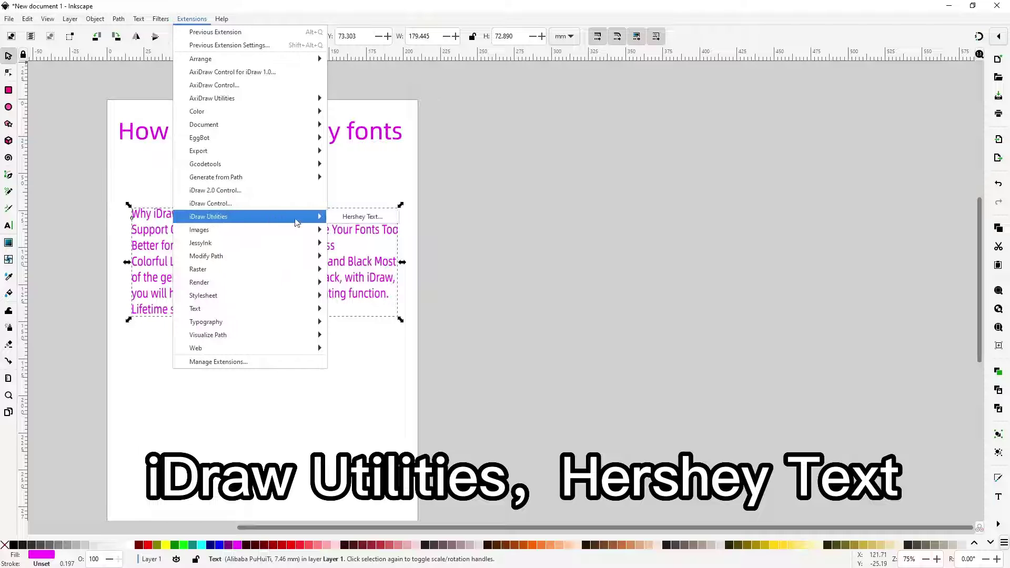
{"action": "left_click", "coordinate": [355, 217]}
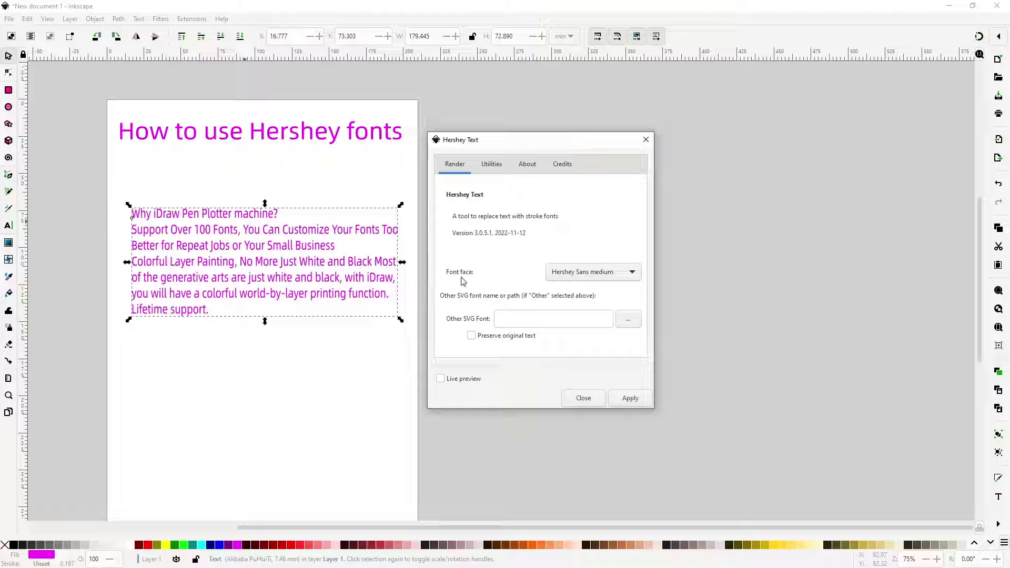
- Try EMS Allure with Live preview on, then switch the font face to EMS Casual Hand
{"action": "left_click", "coordinate": [613, 274]}
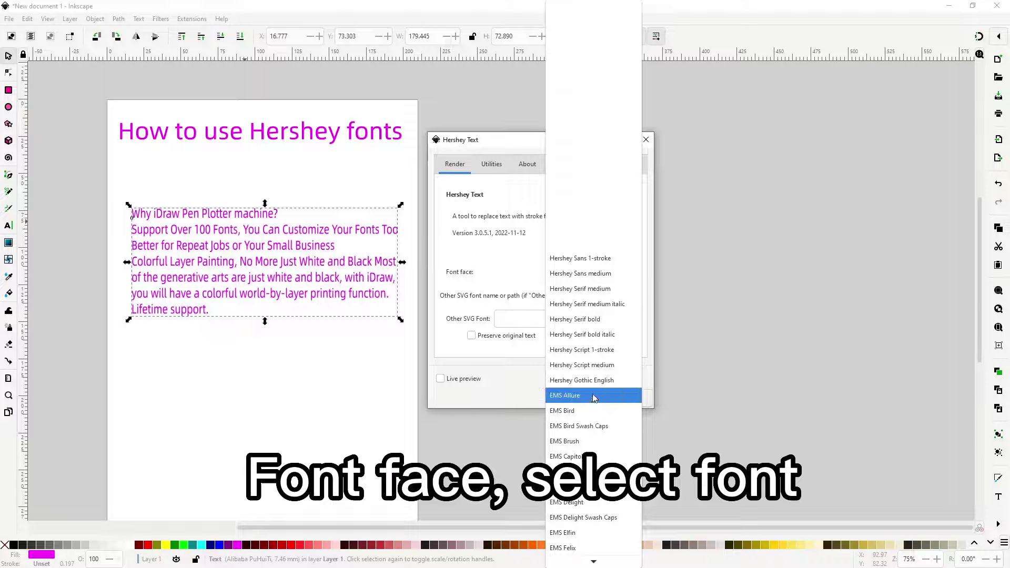
{"action": "left_click", "coordinate": [584, 395]}
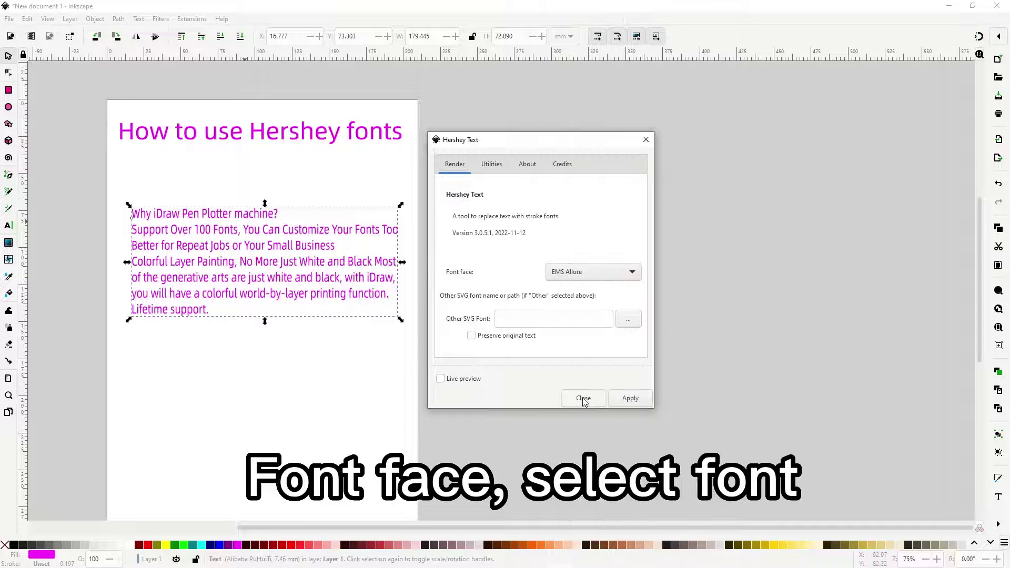
{"action": "left_click", "coordinate": [440, 379]}
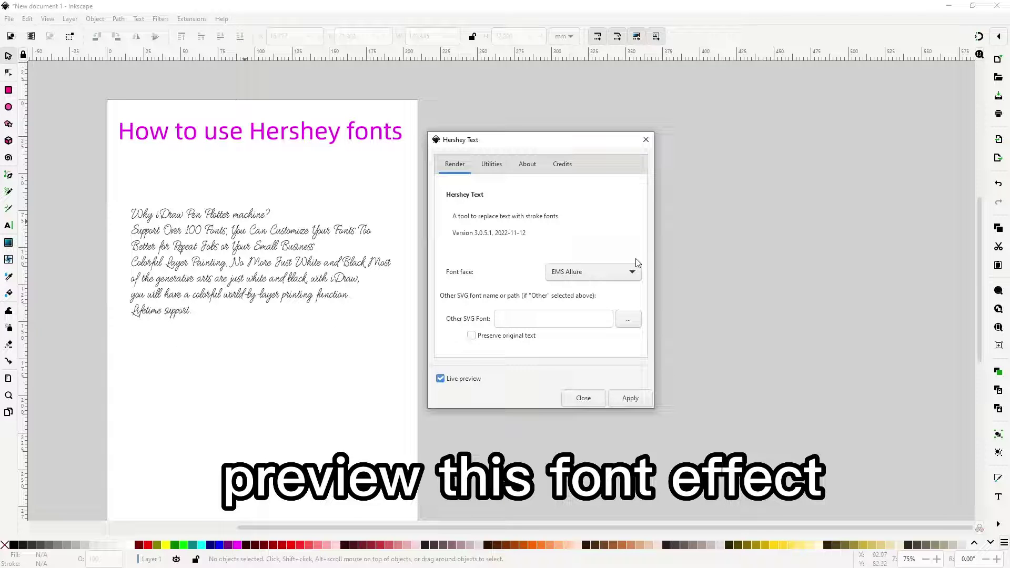
{"action": "left_click", "coordinate": [624, 270]}
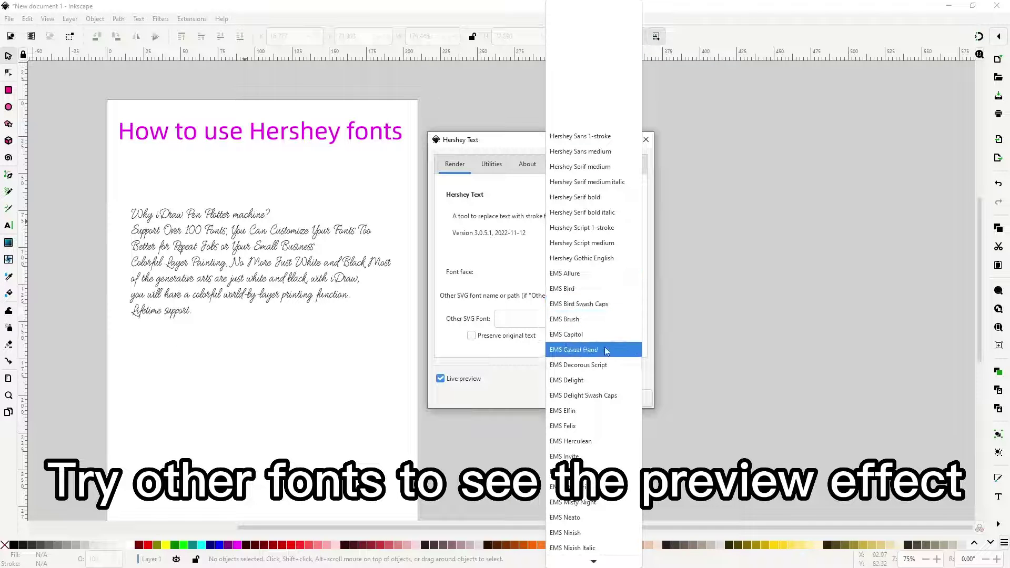
{"action": "left_click", "coordinate": [584, 351]}
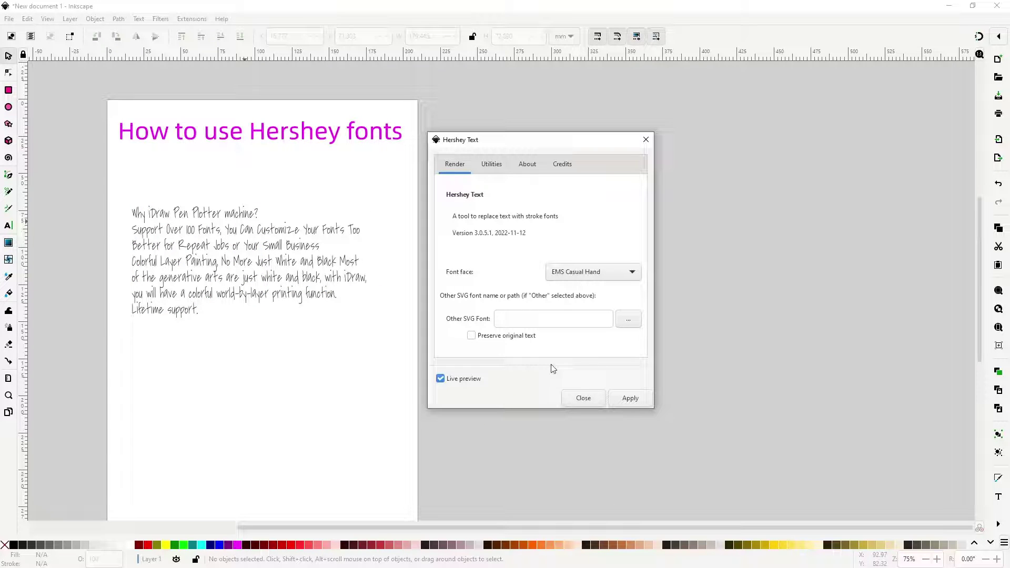
- Apply EMS Casual Hand, close Hershey Text, and nudge the lettering slightly up and right
{"action": "left_click", "coordinate": [631, 402]}
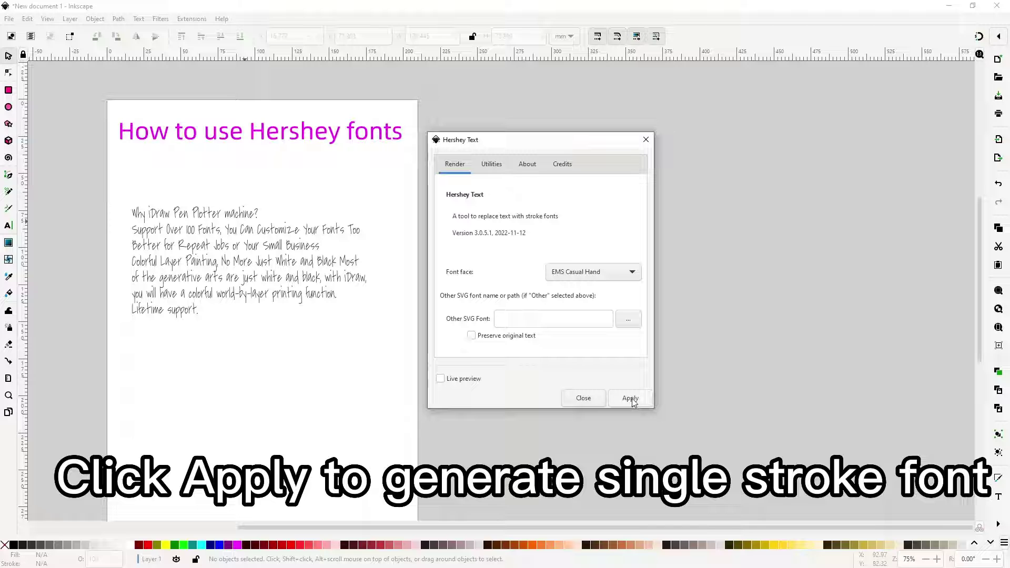
{"action": "left_click", "coordinate": [646, 140]}
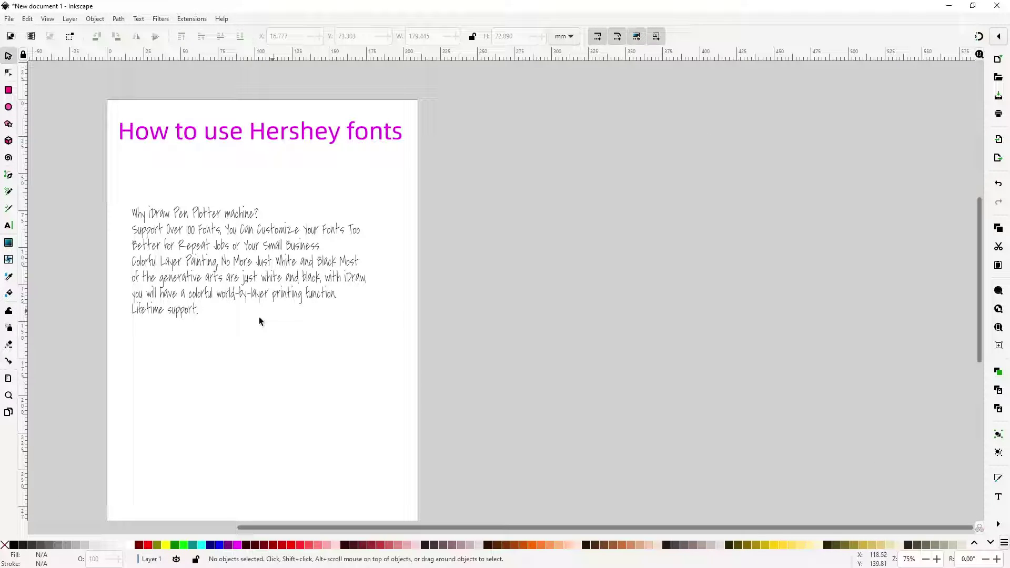
{"action": "scroll", "coordinate": [211, 231], "scroll_direction": "down", "scroll_amount": 2}
{"action": "scroll", "coordinate": [185, 205], "scroll_direction": "up", "scroll_amount": 1, "text": "ctrl"}
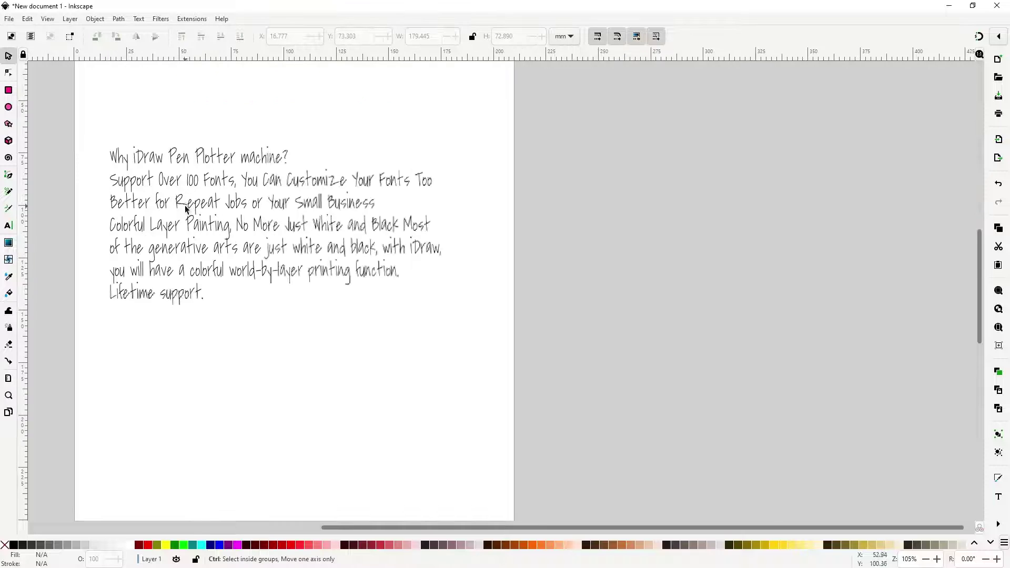
{"action": "left_click", "coordinate": [151, 164]}
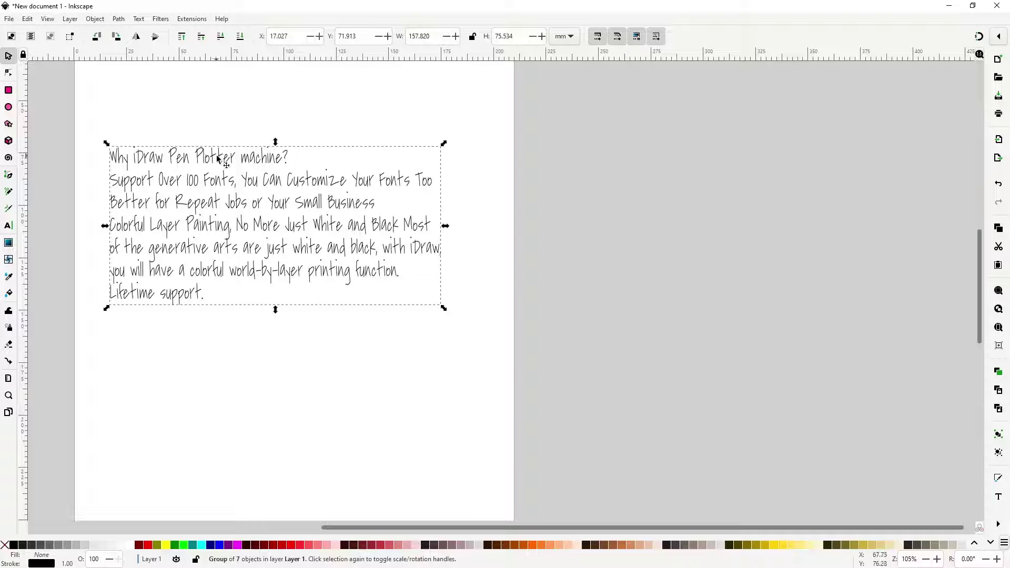
{"action": "left_click_drag", "start_coordinate": [220, 153], "coordinate": [231, 132]}
{"action": "left_click", "coordinate": [225, 325]}
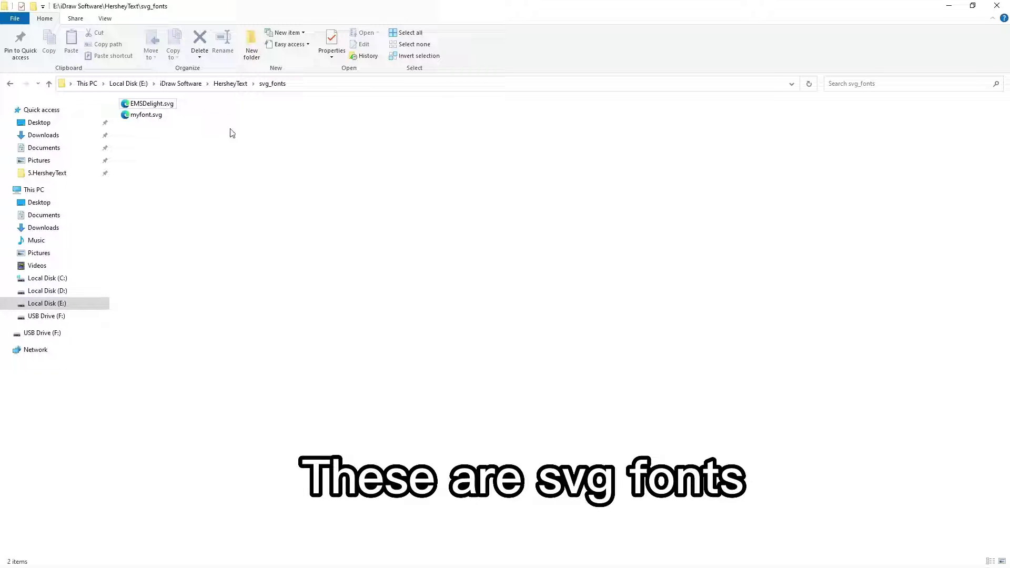
- Select EMSDelight.svg and myfont.svg in svg_fonts, then clear the selection
{"action": "left_click", "coordinate": [152, 104]}
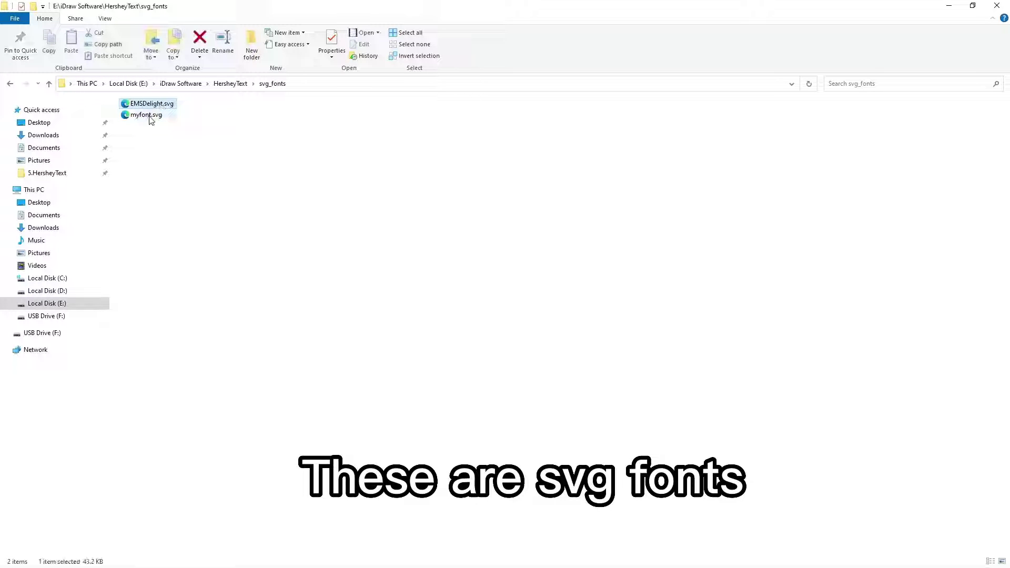
{"action": "left_click", "coordinate": [148, 115], "text": "shift"}
{"action": "left_click", "coordinate": [241, 169]}
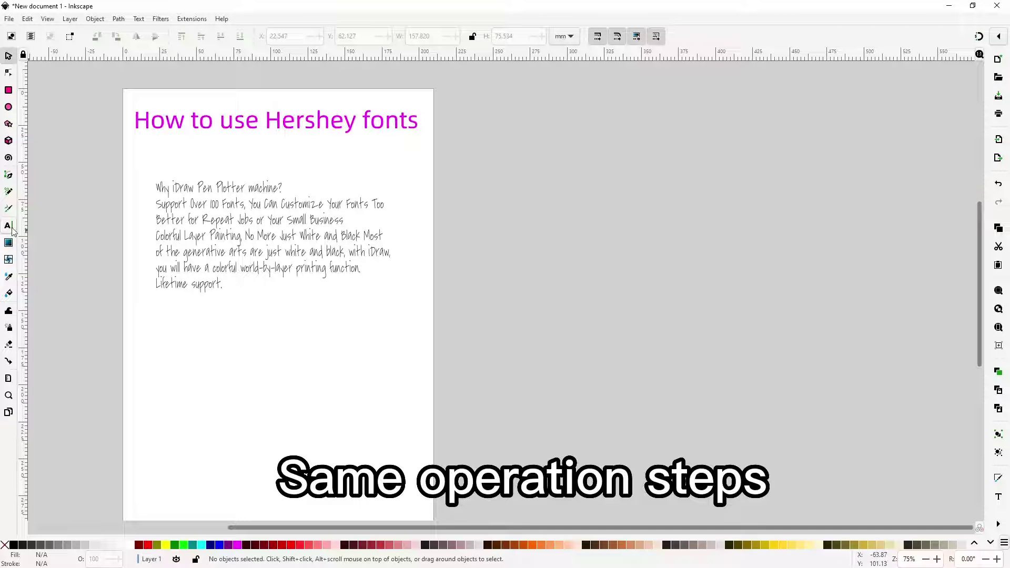
- Copy the seven lines again from Notepad++
{"action": "key", "text": "alt+Tab"}
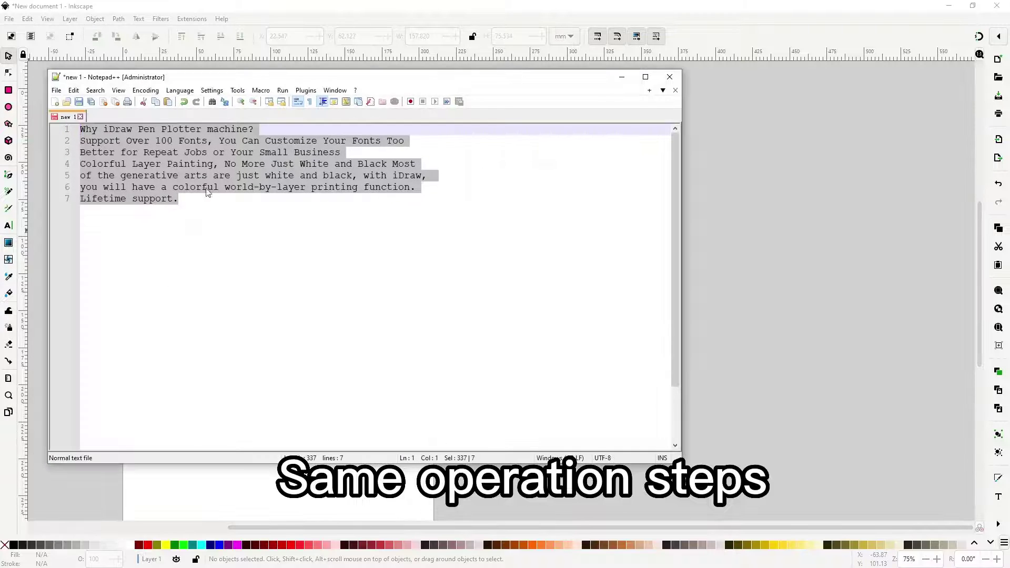
{"action": "right_click", "coordinate": [177, 150]}
{"action": "left_click", "coordinate": [203, 171]}
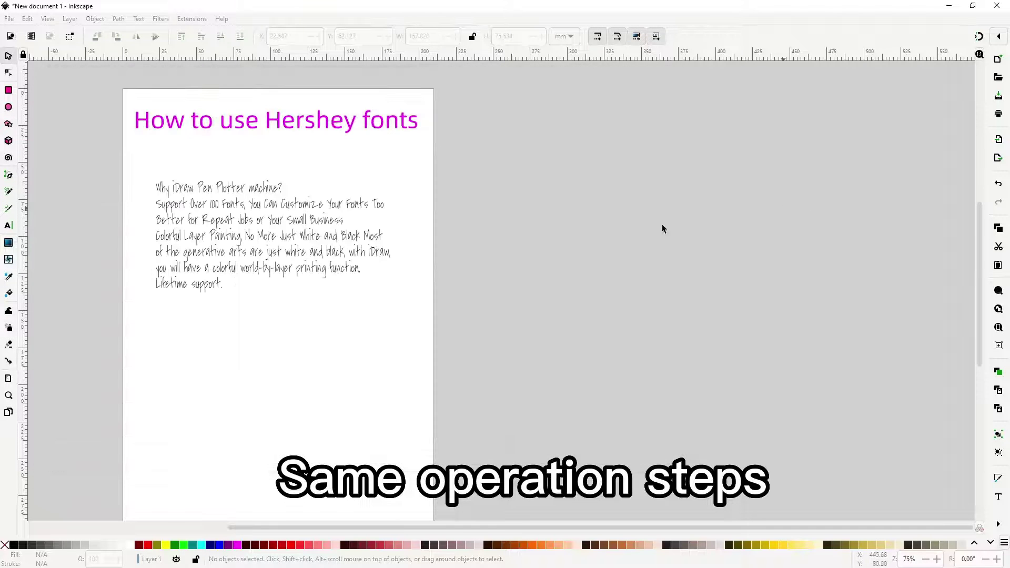
- Paste them as a new text block below the first and scale it to about 177 × 69 mm
{"action": "left_click", "coordinate": [10, 227]}
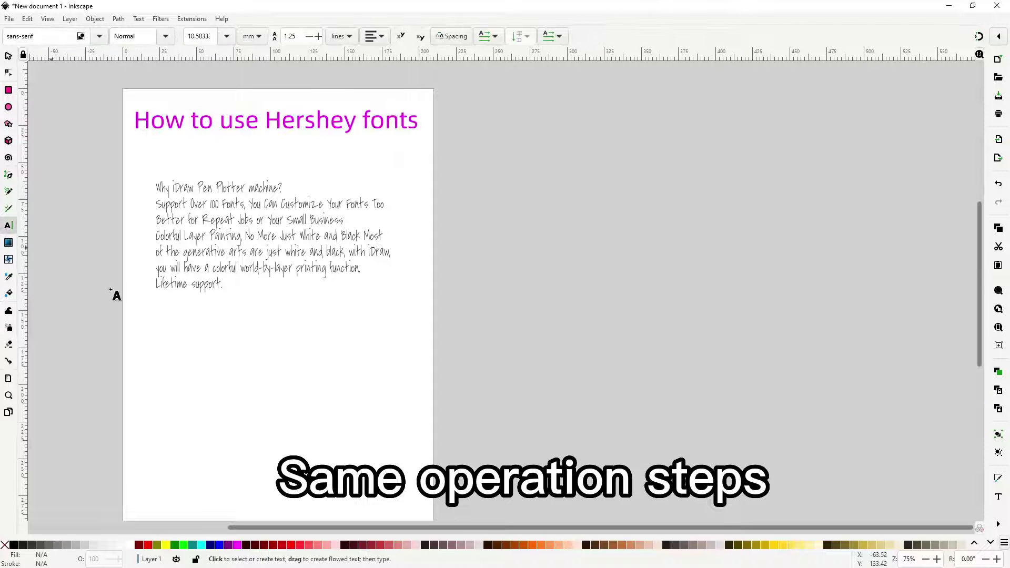
{"action": "left_click", "coordinate": [142, 323]}
{"action": "right_click", "coordinate": [143, 330]}
{"action": "left_click", "coordinate": [178, 362]}
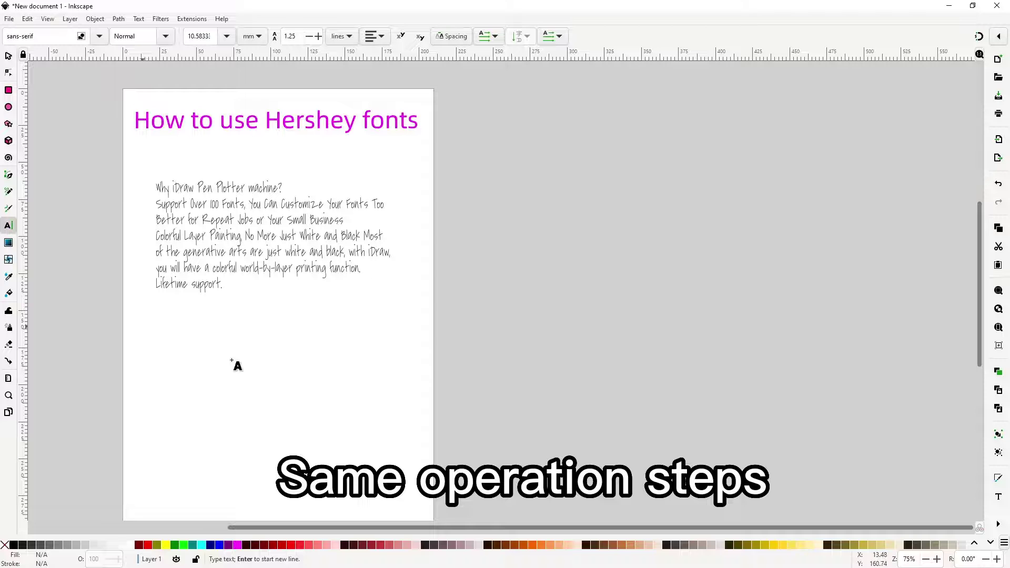
{"action": "left_click", "coordinate": [9, 56]}
{"action": "left_click_drag", "start_coordinate": [559, 313], "coordinate": [406, 336]}
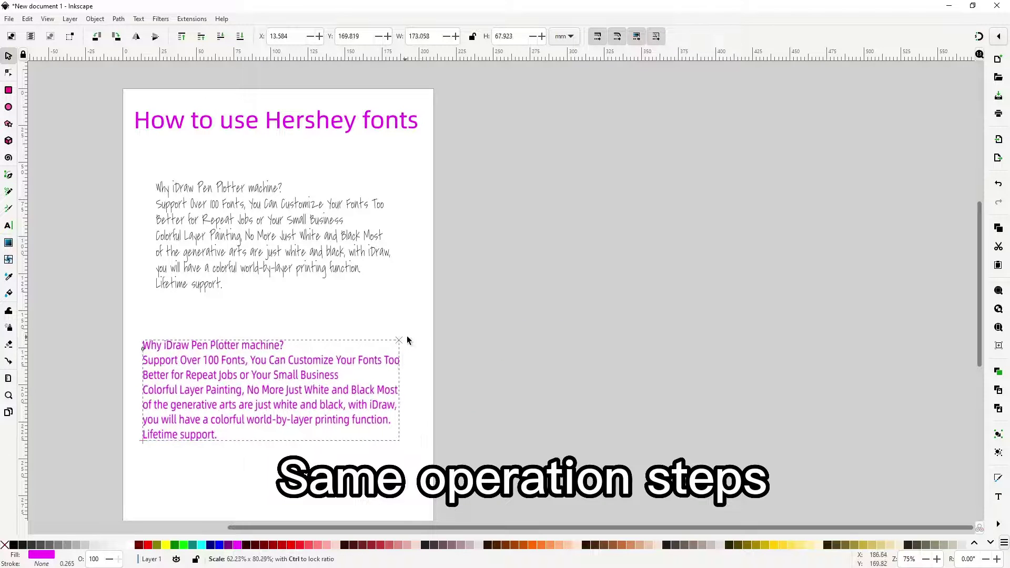
- Select the new text block, launch Hershey Text, and set Font face to Other (given below)
{"action": "left_click", "coordinate": [446, 373]}
{"action": "left_click_drag", "start_coordinate": [466, 487], "coordinate": [83, 318]}
{"action": "left_click", "coordinate": [191, 19]}
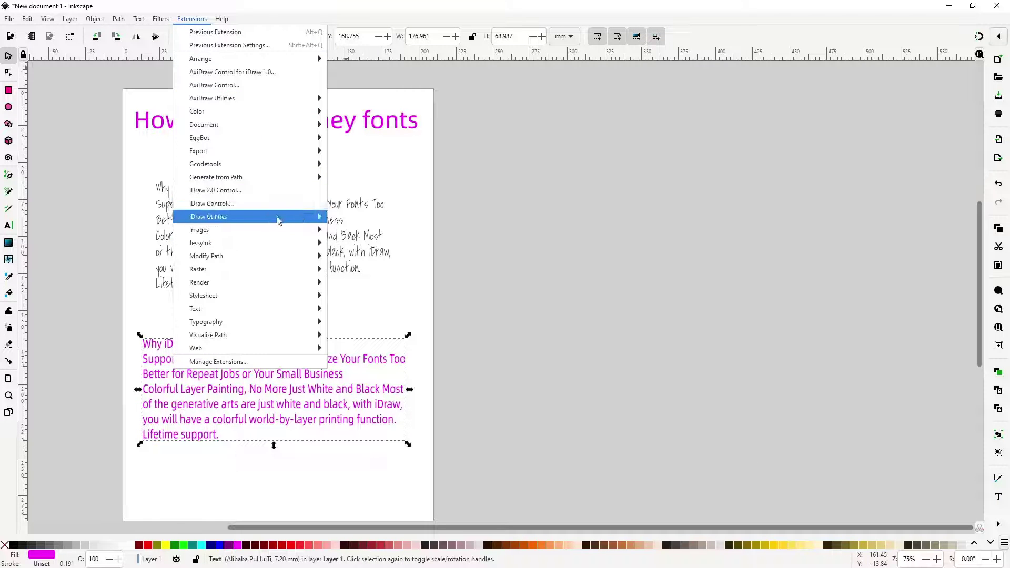
{"action": "mouse_move", "coordinate": [278, 216]}
{"action": "left_click", "coordinate": [356, 217]}
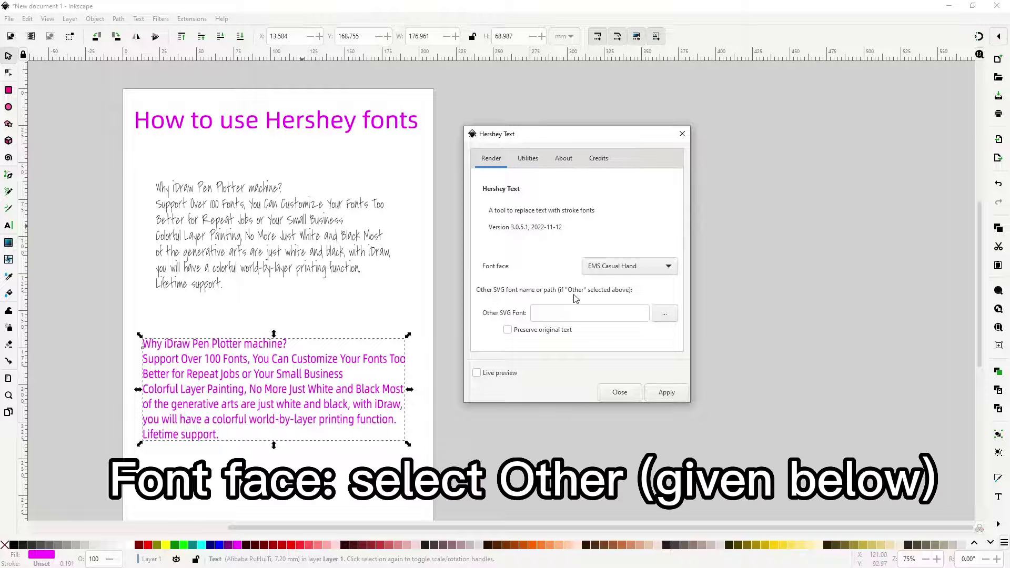
{"action": "left_click", "coordinate": [667, 269]}
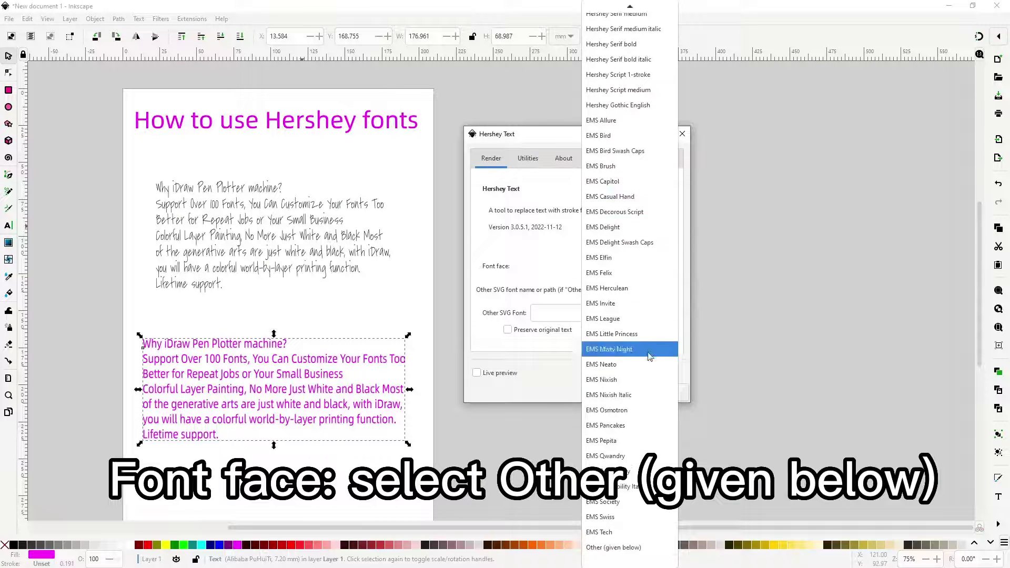
{"action": "left_click", "coordinate": [612, 548]}
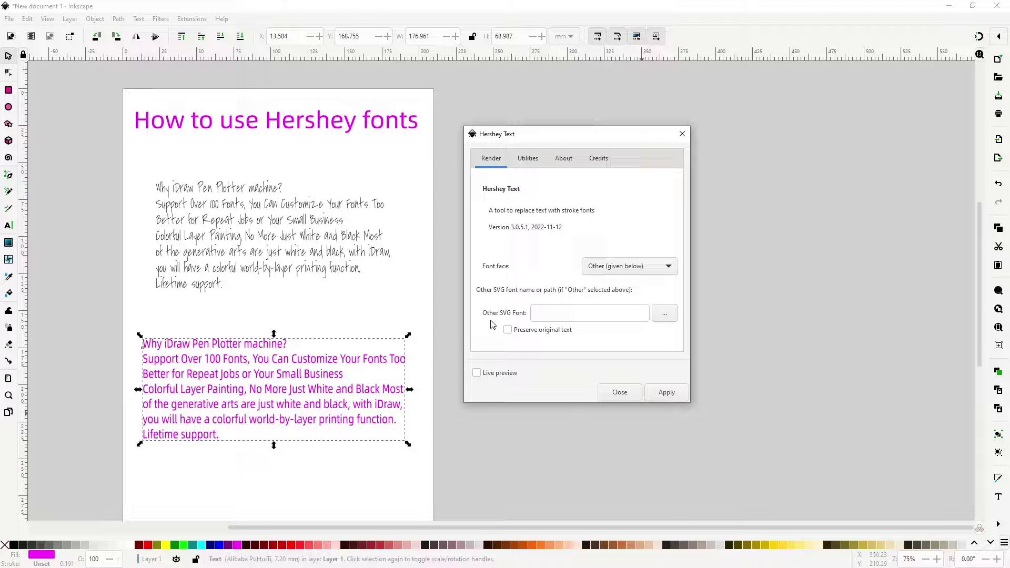
- Choose myfont.svg as the custom font file and turn on Live preview
{"action": "left_click", "coordinate": [664, 315]}
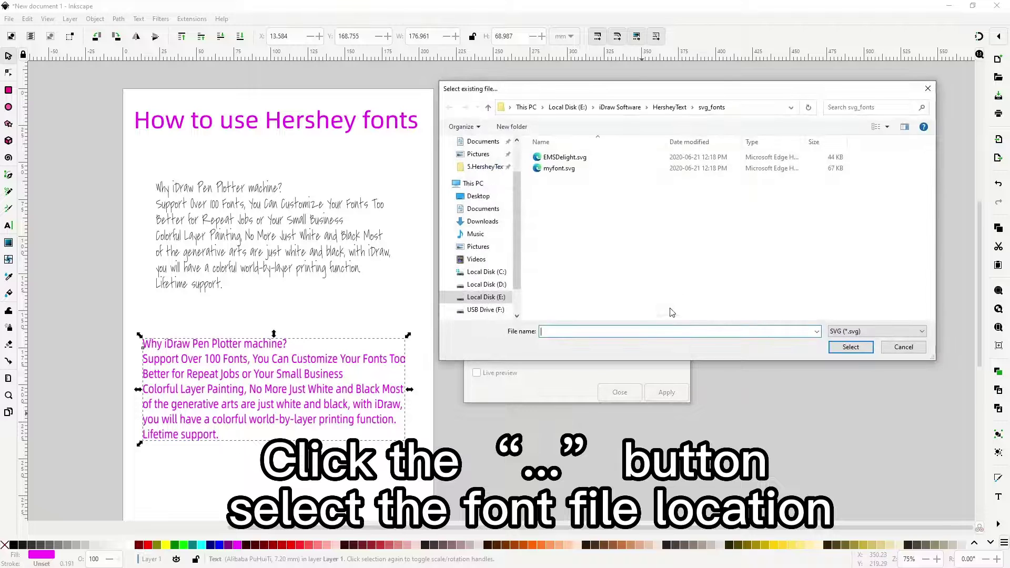
{"action": "left_click", "coordinate": [558, 168]}
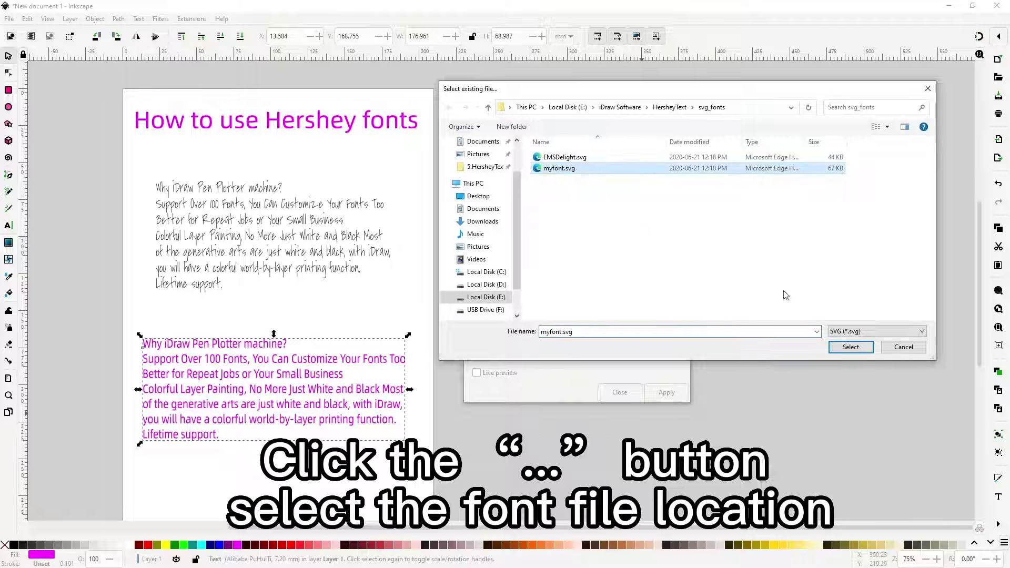
{"action": "left_click", "coordinate": [850, 347]}
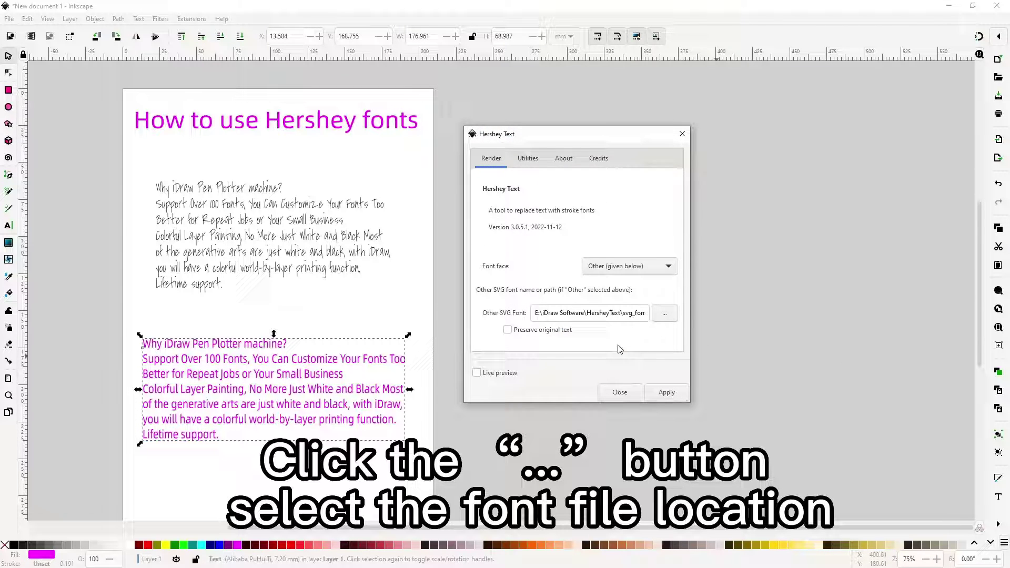
{"action": "left_click", "coordinate": [477, 374]}
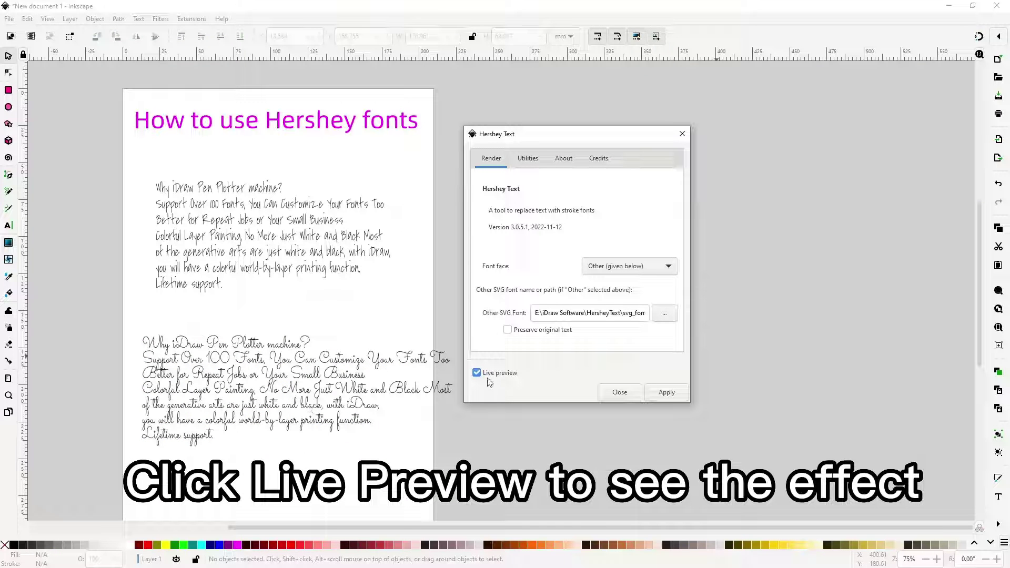
- Switch the custom font file to EMSDelight.svg, apply the conversion, and close Hershey Text
{"action": "left_click", "coordinate": [664, 317]}
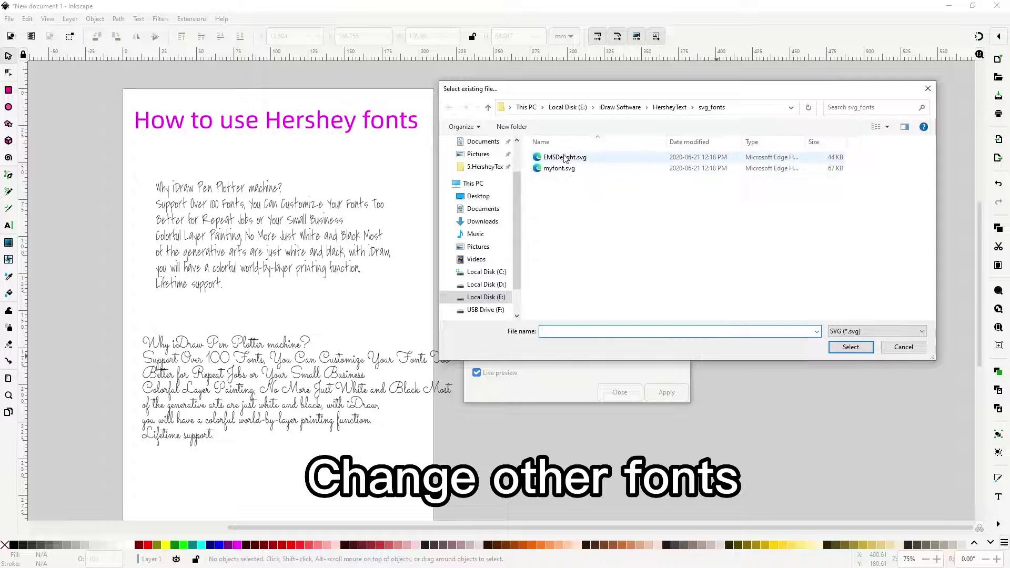
{"action": "left_click", "coordinate": [565, 157]}
{"action": "left_click", "coordinate": [852, 348]}
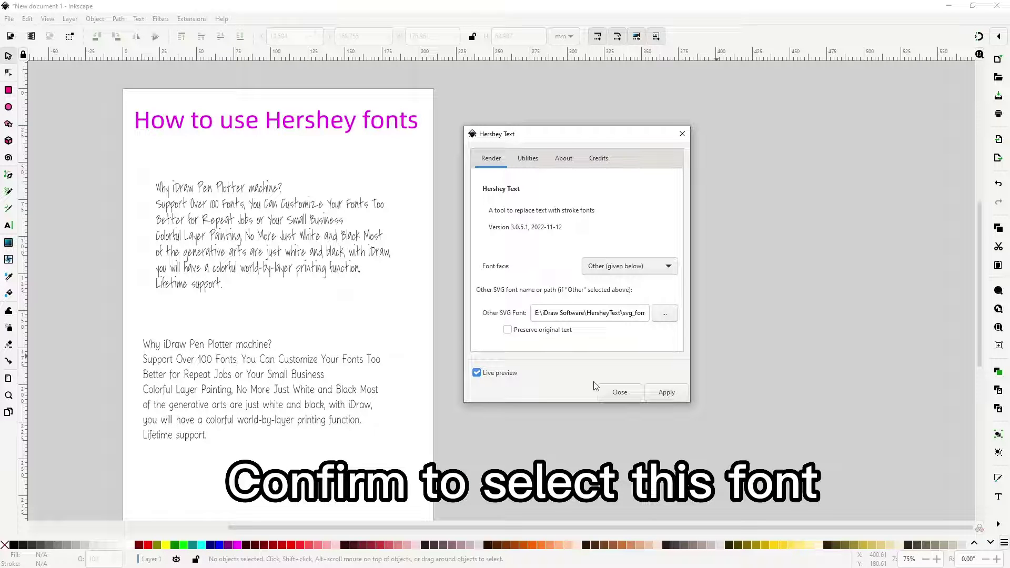
{"action": "left_click", "coordinate": [668, 393]}
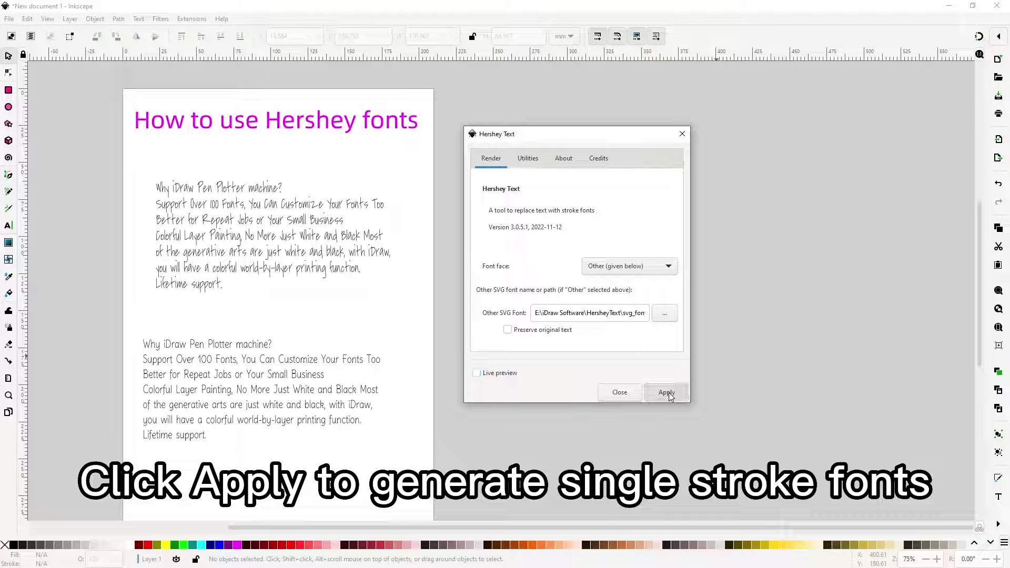
{"action": "left_click", "coordinate": [682, 134]}
- Nudge the converted lettering slightly up and right beneath the first block
{"action": "scroll", "coordinate": [316, 362], "scroll_direction": "down", "scroll_amount": 2}
{"action": "left_click", "coordinate": [262, 342]}
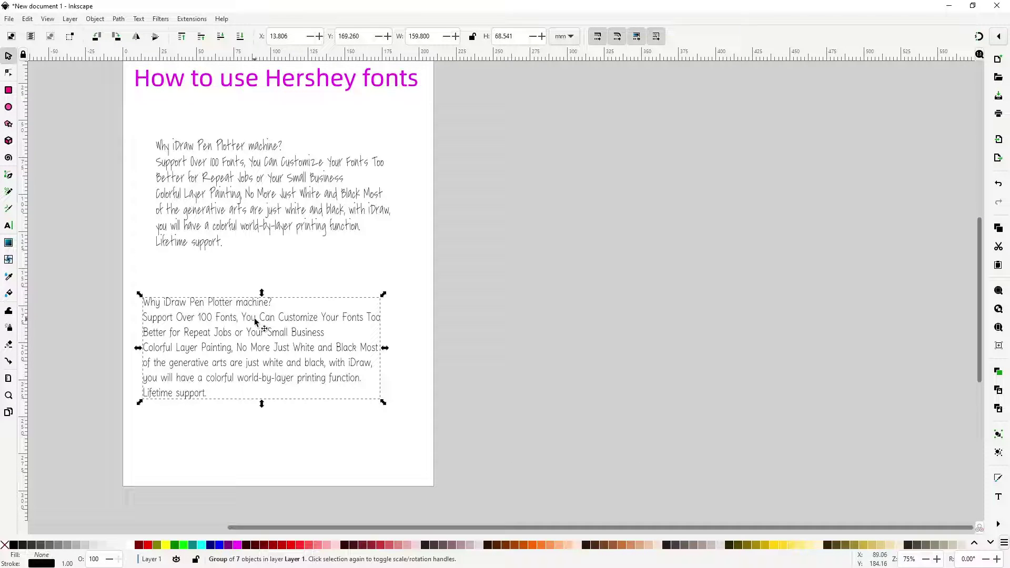
{"action": "mouse_move", "coordinate": [268, 300]}
{"action": "left_mouse_down"}
{"action": "mouse_move", "coordinate": [279, 293]}
{"action": "mouse_move", "coordinate": [269, 293]}
{"action": "left_mouse_up"}
{"action": "left_click", "coordinate": [340, 404]}
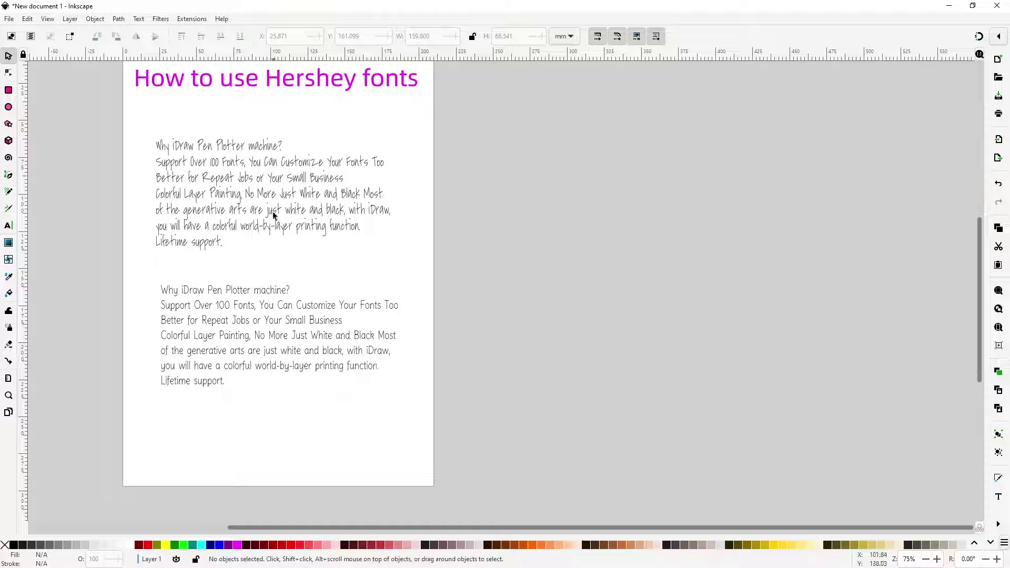
- Launch iDraw 2.0 Control from the Extensions menu and show its Plot tab
{"action": "left_click", "coordinate": [192, 19]}
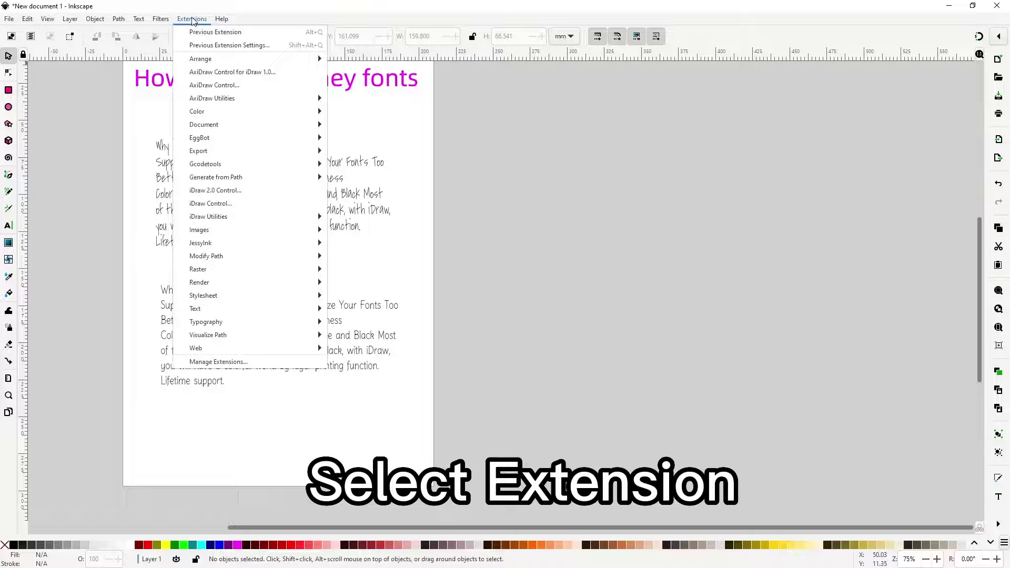
{"action": "mouse_move", "coordinate": [216, 169]}
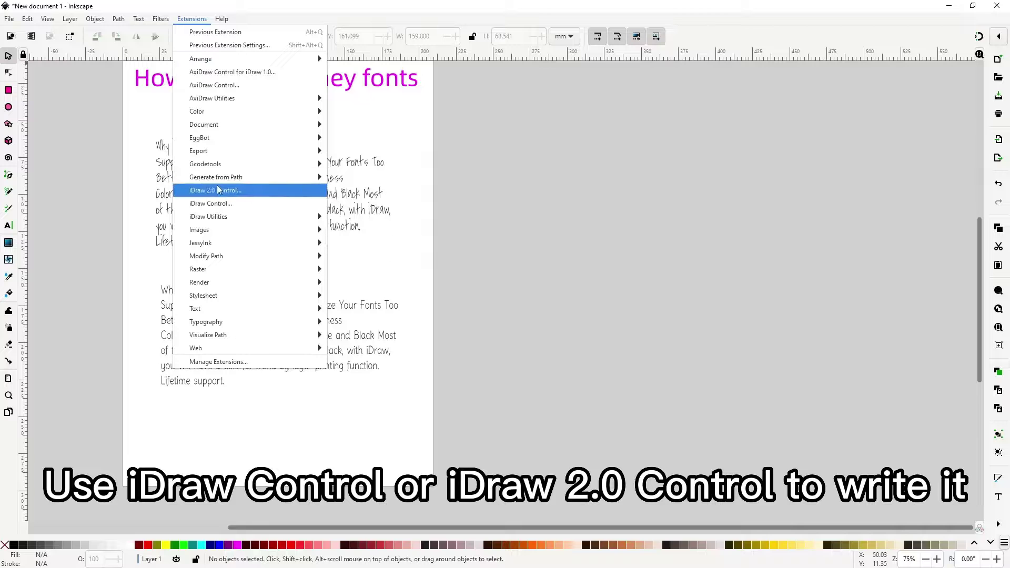
{"action": "left_click", "coordinate": [254, 191]}
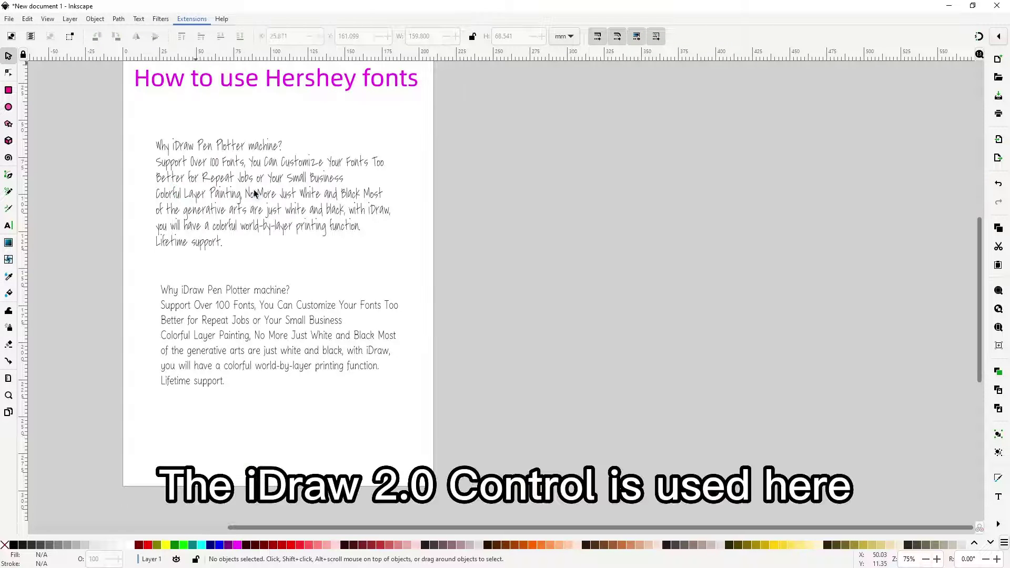
{"action": "left_click", "coordinate": [503, 121]}
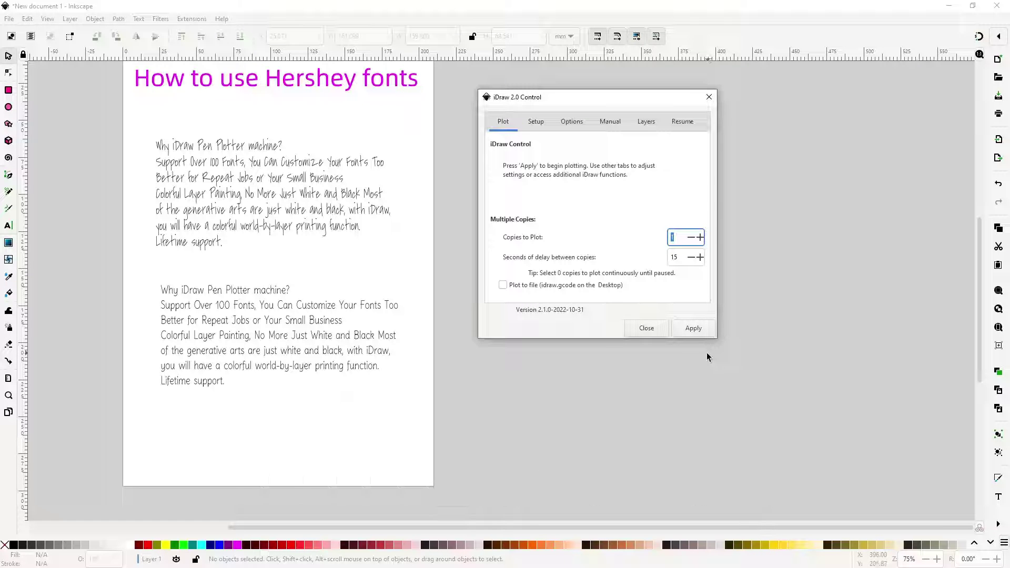
- Close iDraw 2.0 Control, then open and dismiss the older iDraw Control dialog
{"action": "left_click", "coordinate": [708, 96]}
{"action": "left_click", "coordinate": [189, 21]}
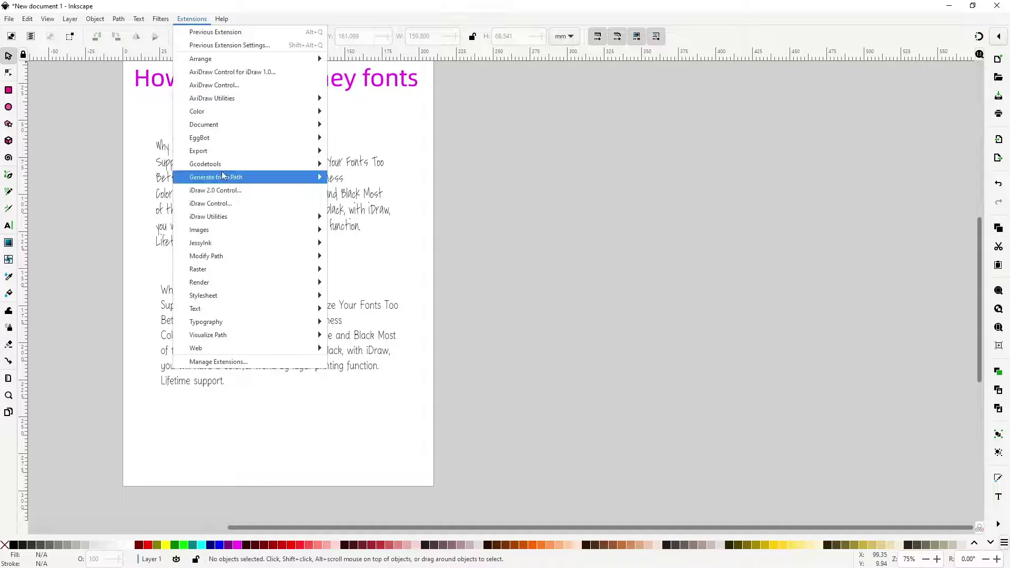
{"action": "left_click", "coordinate": [251, 206]}
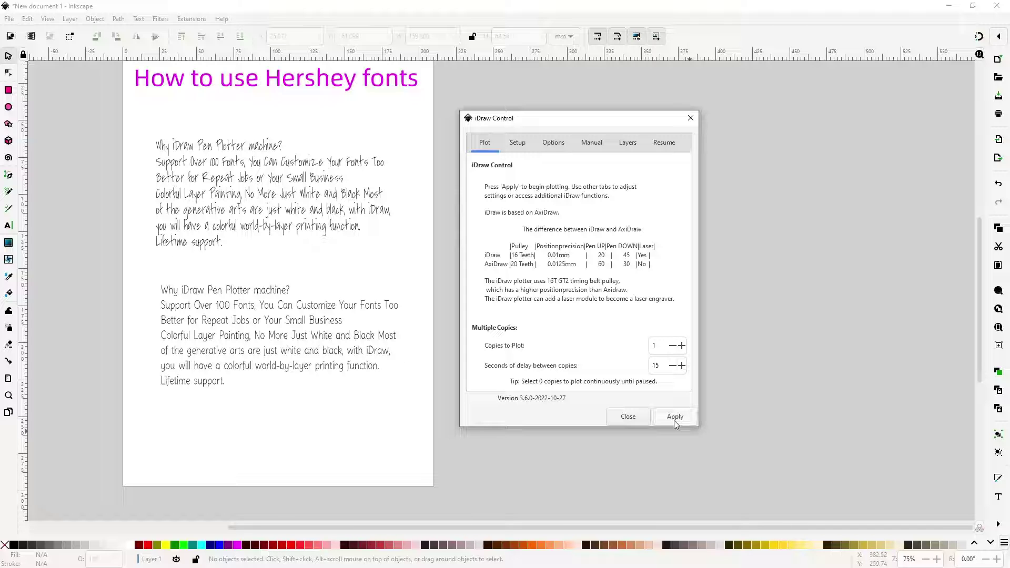
{"action": "left_click", "coordinate": [691, 119]}
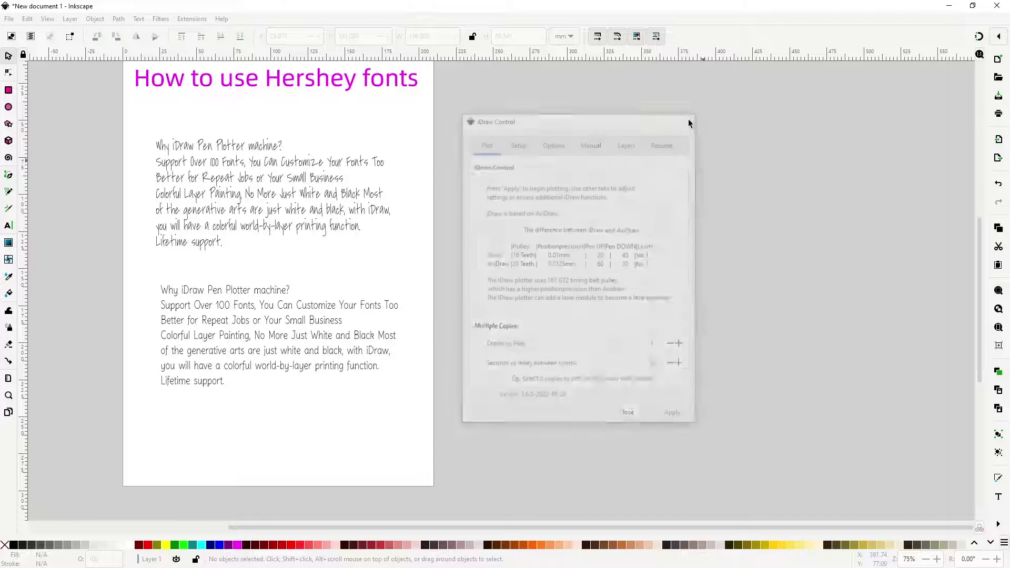
{"action": "left_click", "coordinate": [192, 19]}
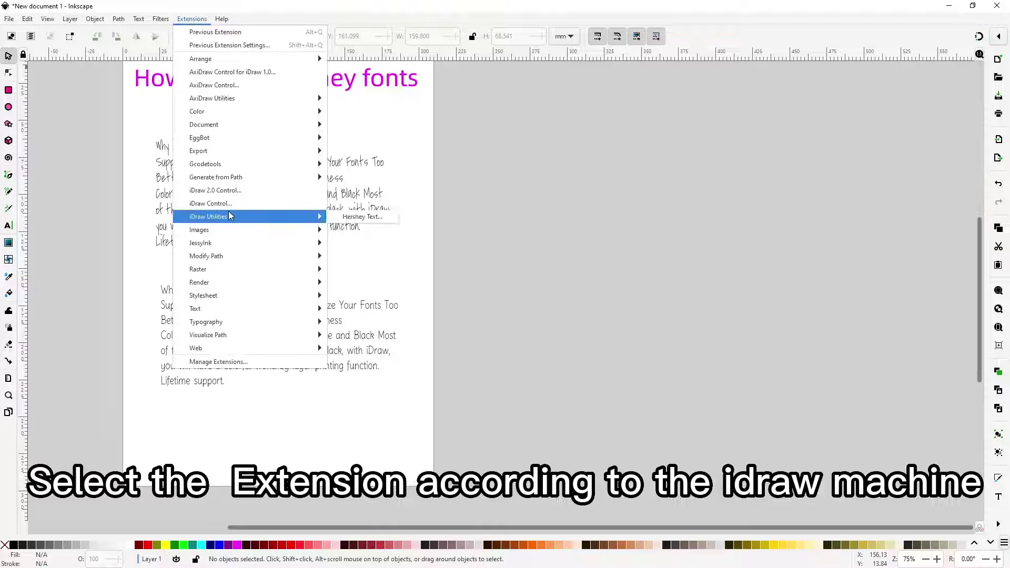